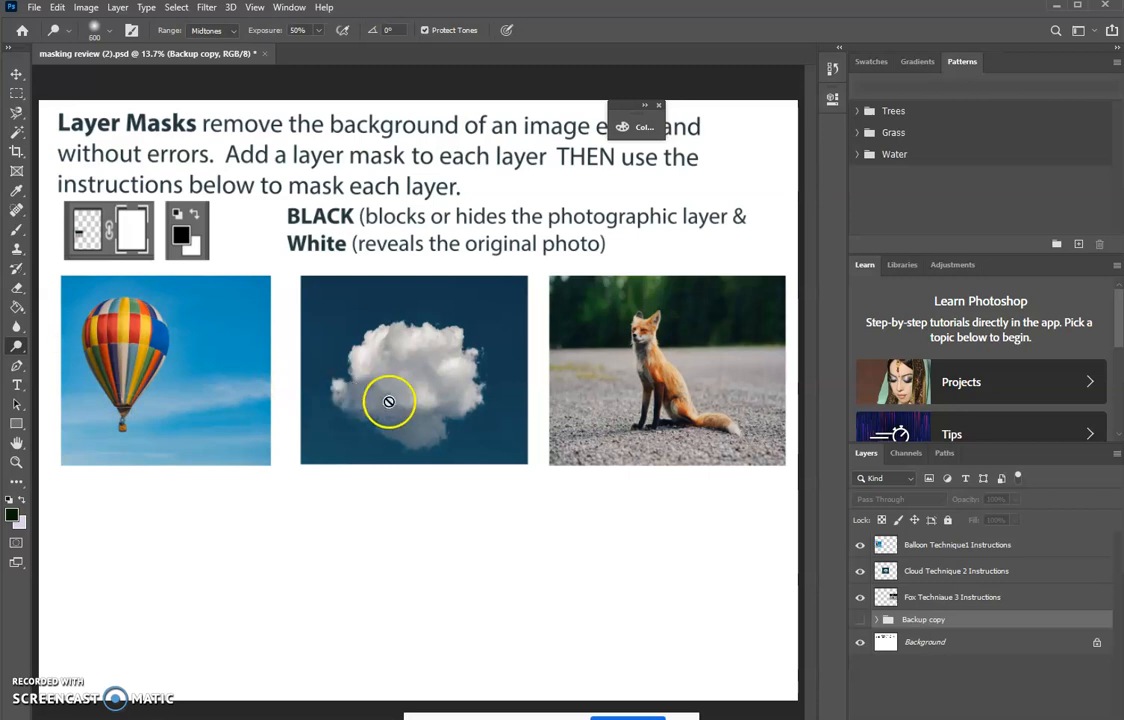
- Try lightening the cloud on the Cloud Technique 2 Instructions layer with the Dodge tool set to Highlights, and undo the stroke
left_click(940, 575)
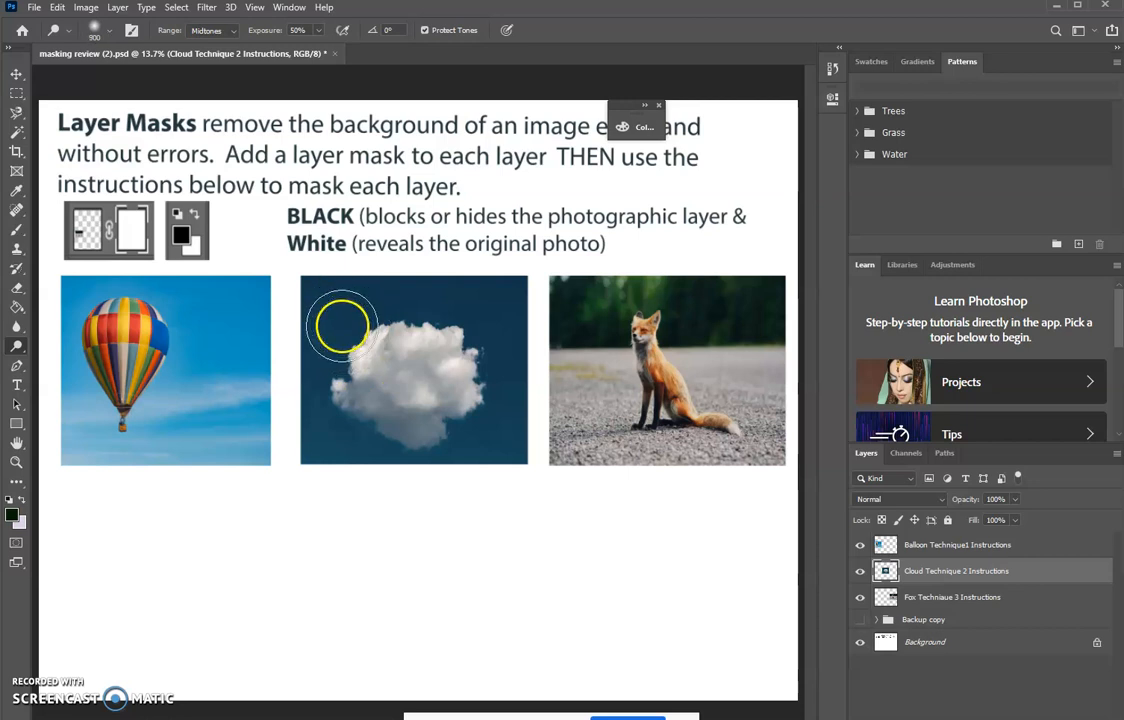
left_click(228, 30)
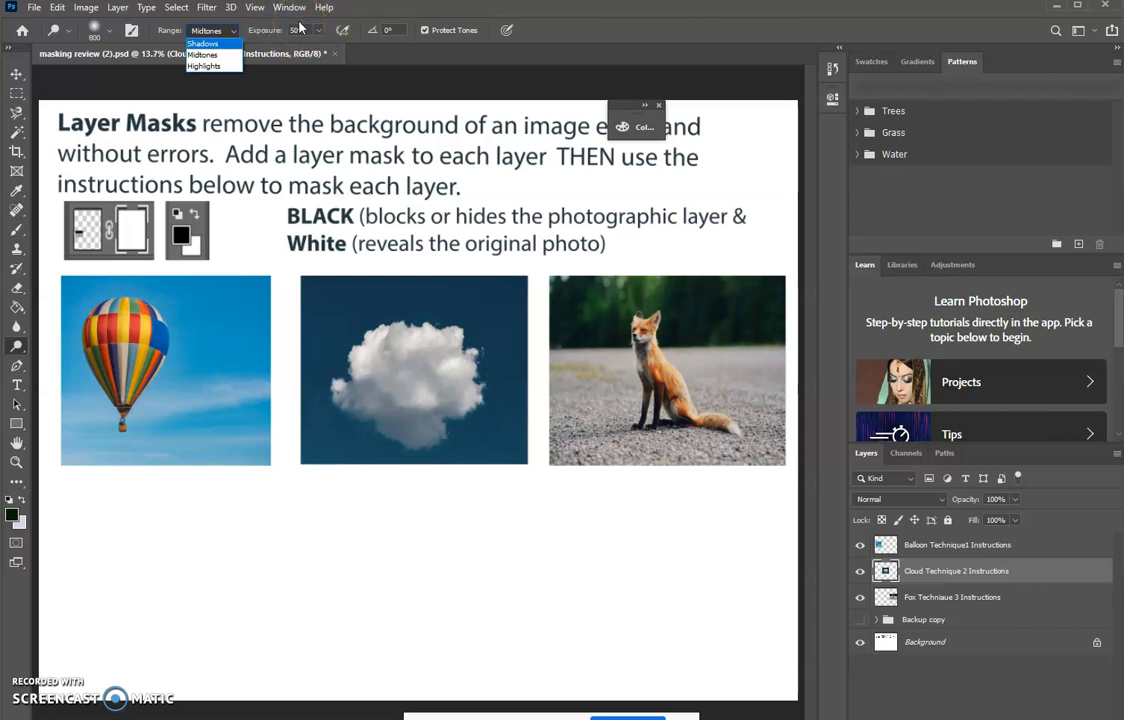
left_click(335, 330)
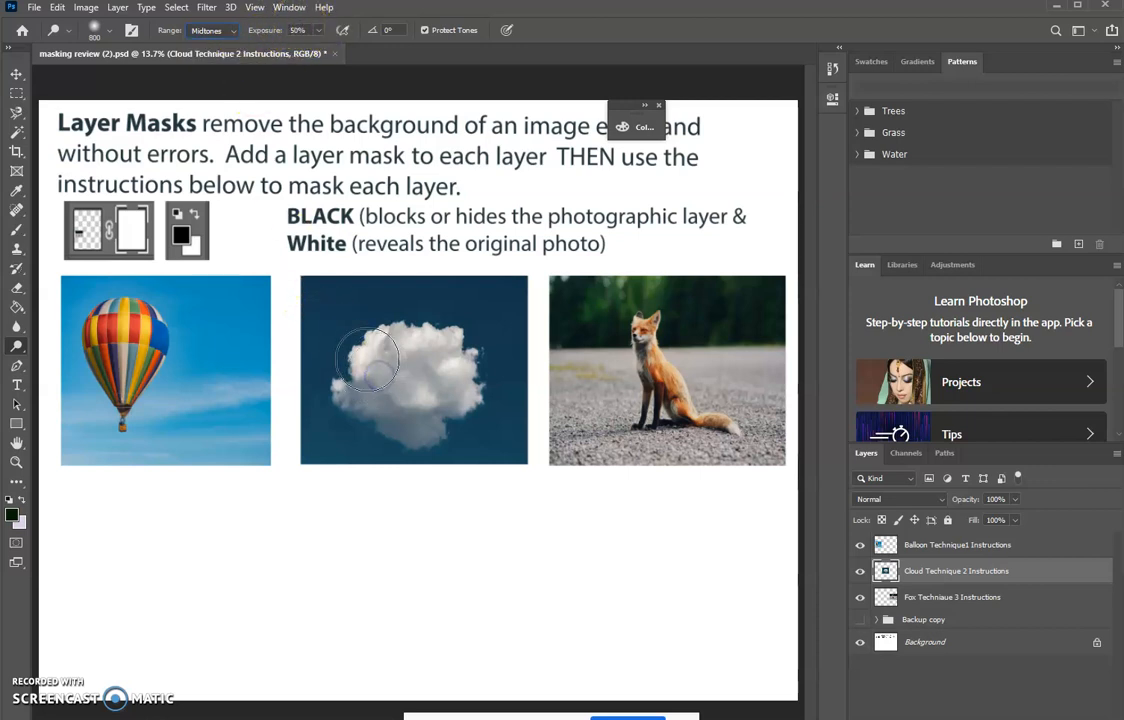
left_click(230, 30)
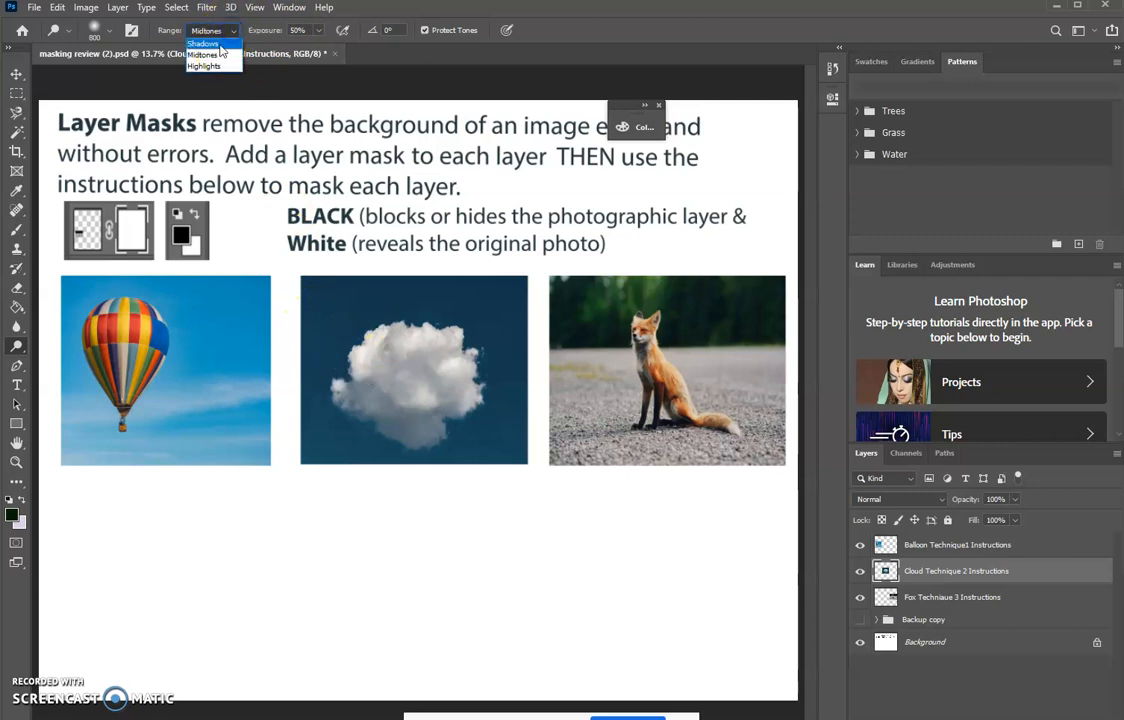
left_click(208, 66)
mouse_move(380, 342)
left_mouse_down()
mouse_move(389, 380)
mouse_move(406, 380)
mouse_move(420, 358)
mouse_move(416, 381)
mouse_move(376, 406)
mouse_move(385, 403)
left_mouse_up()
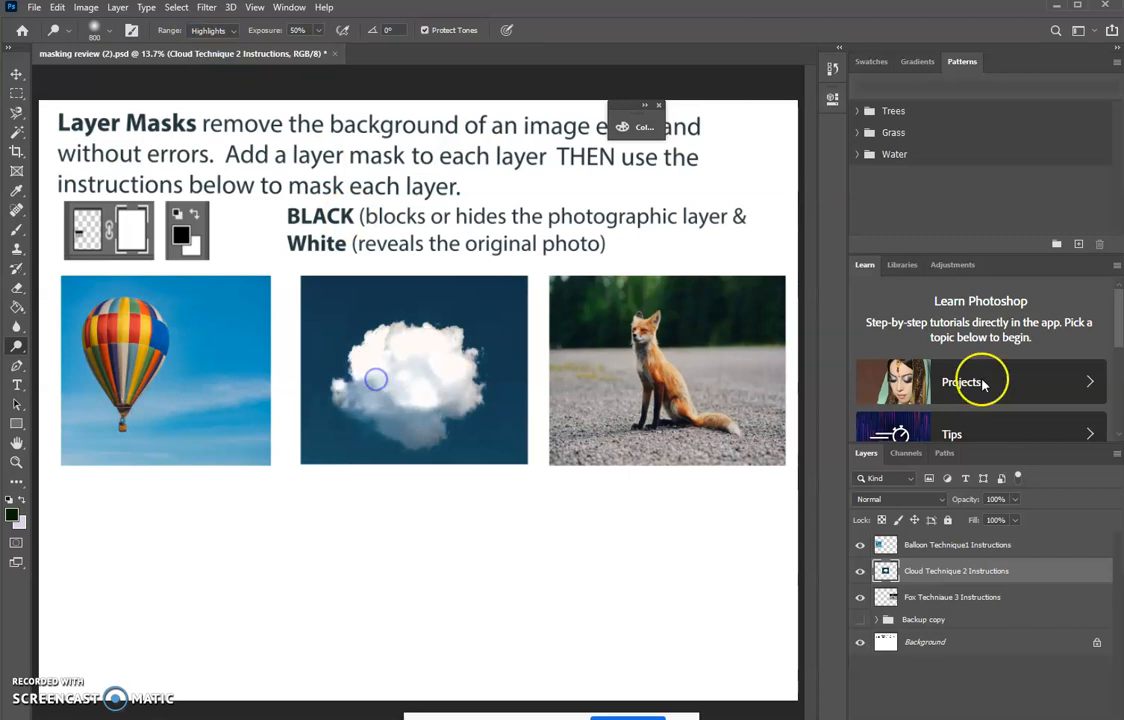
key("ctrl+z")
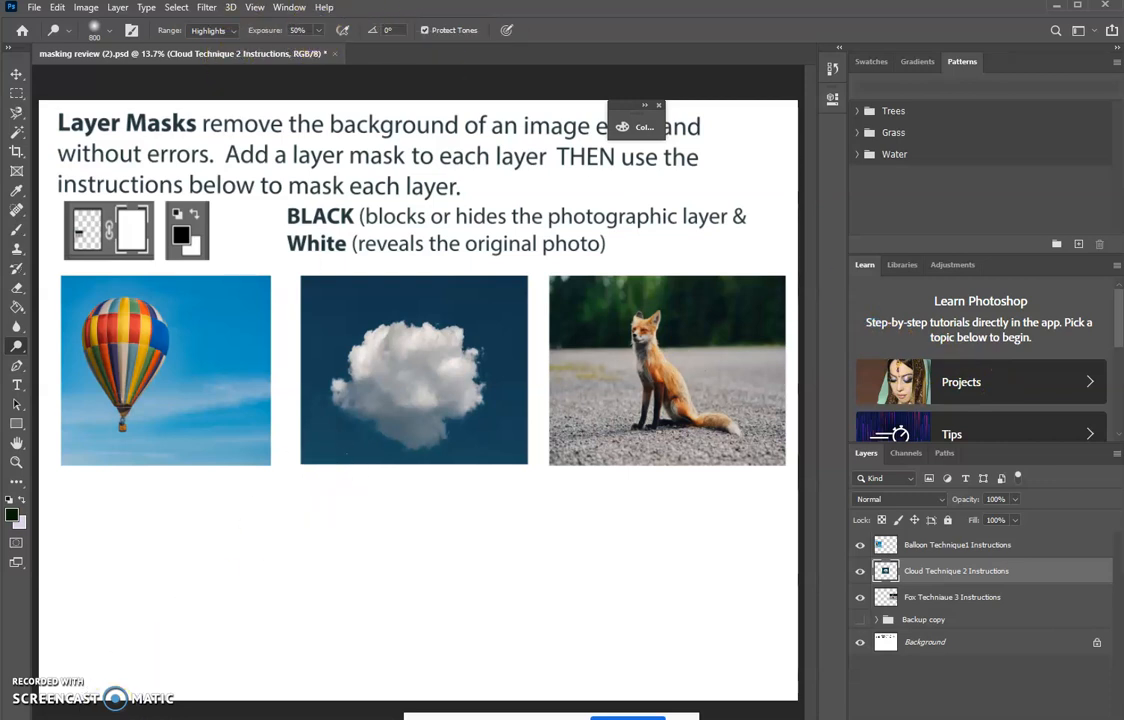
- Try darkening the cloud with the Burn tool, including with its range set to Shadows, and undo the strokes
right_click(14, 350)
left_click(78, 360)
mouse_move(394, 394)
left_mouse_down()
mouse_move(406, 394)
mouse_move(411, 371)
mouse_move(401, 391)
left_mouse_up()
key("ctrl+z")
key("ctrl+z")
left_click(235, 31)
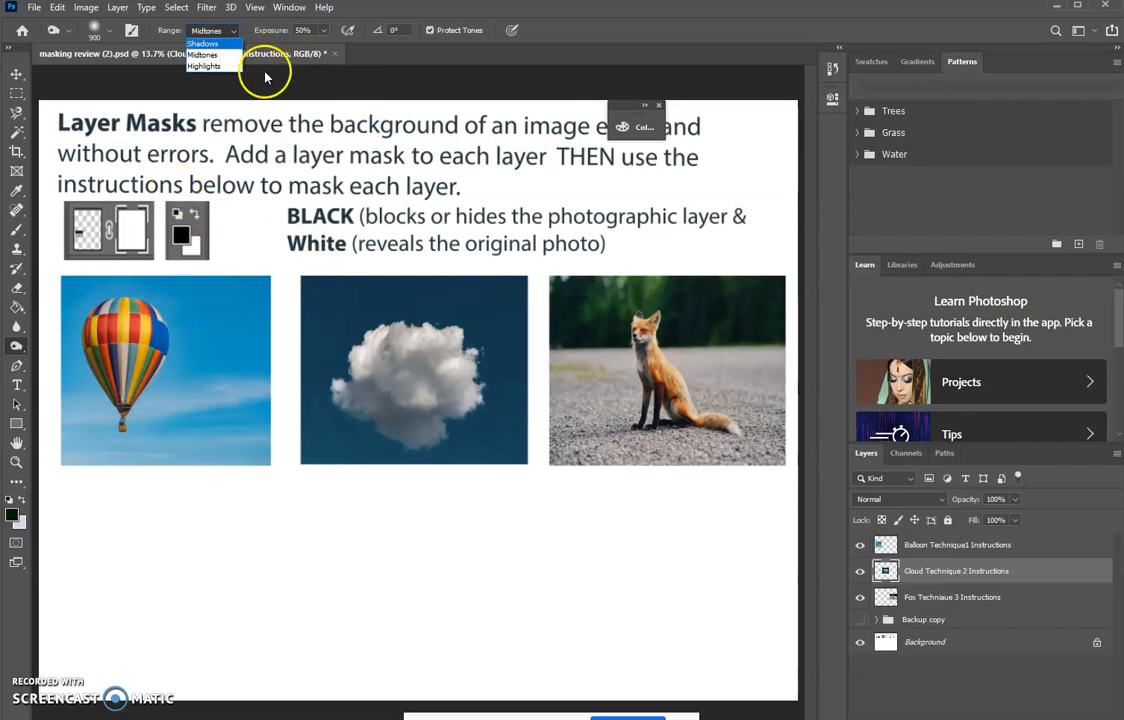
left_click(203, 44)
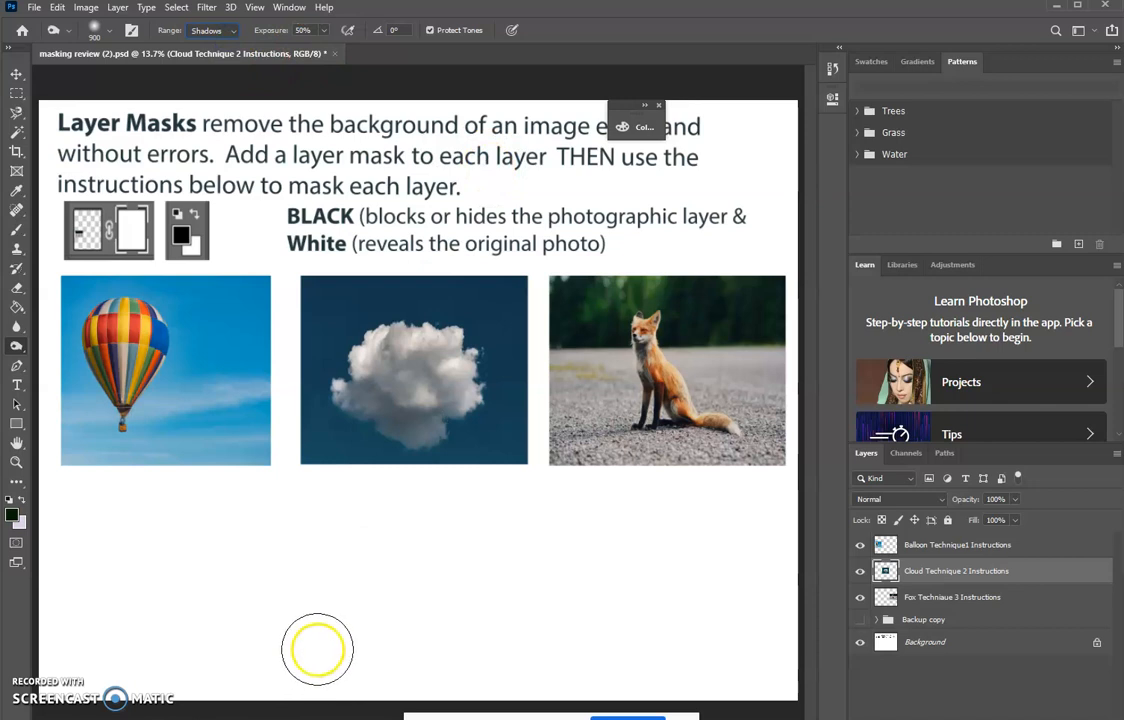
key("ctrl+z")
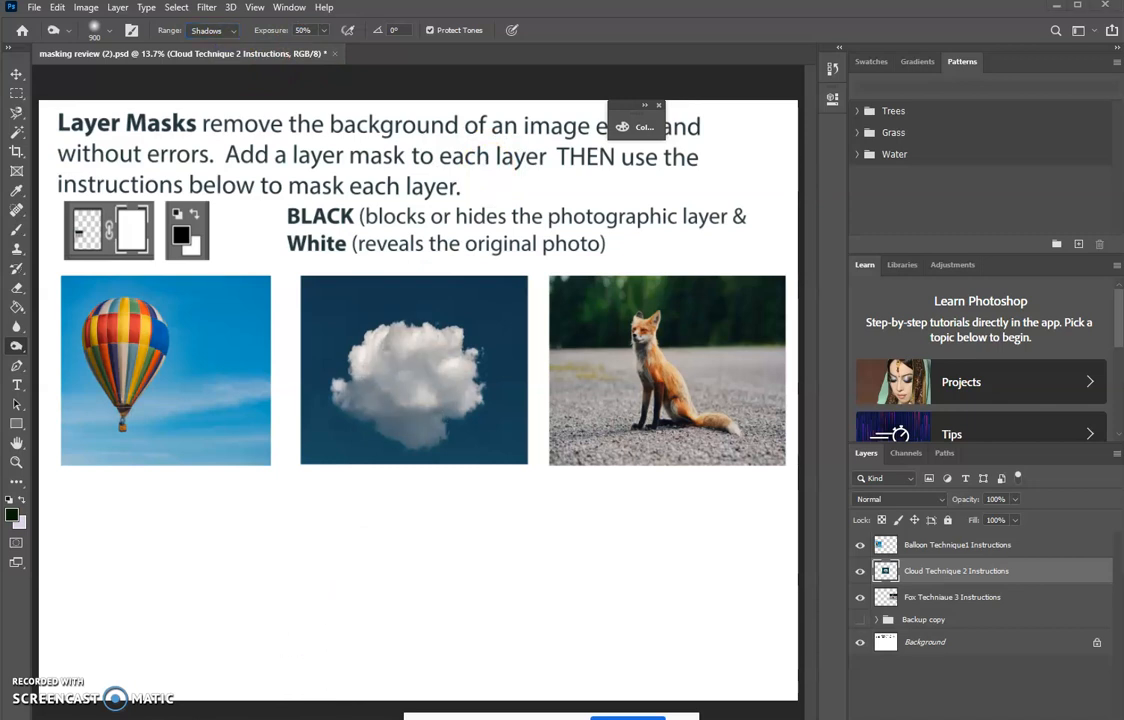
- Switch to the Google Slides presentation and review its slides on Dodge, Burn and pasting in the layer mask
key("alt+Tab")
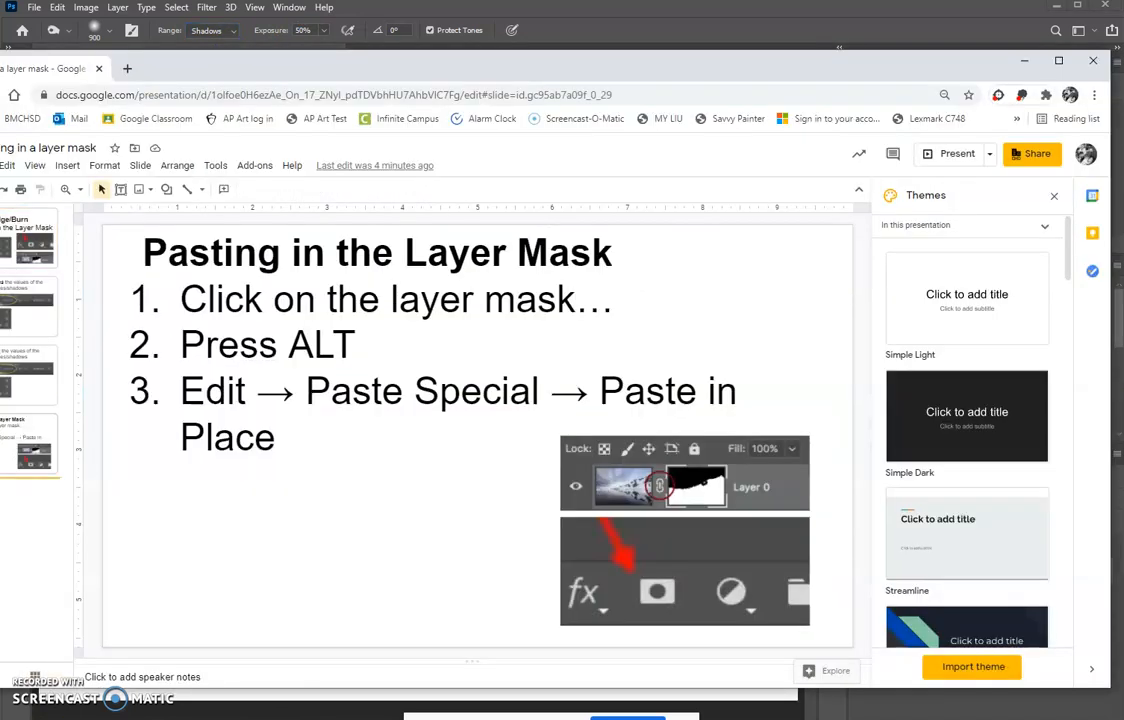
left_click(27, 234)
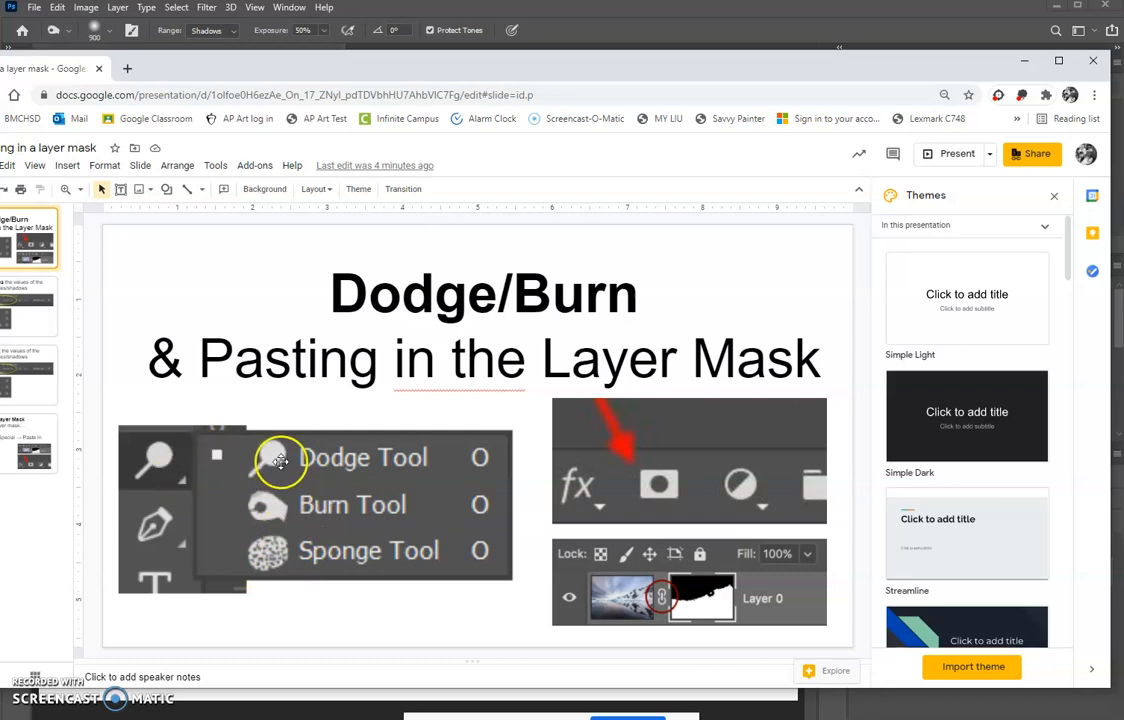
left_click(40, 300)
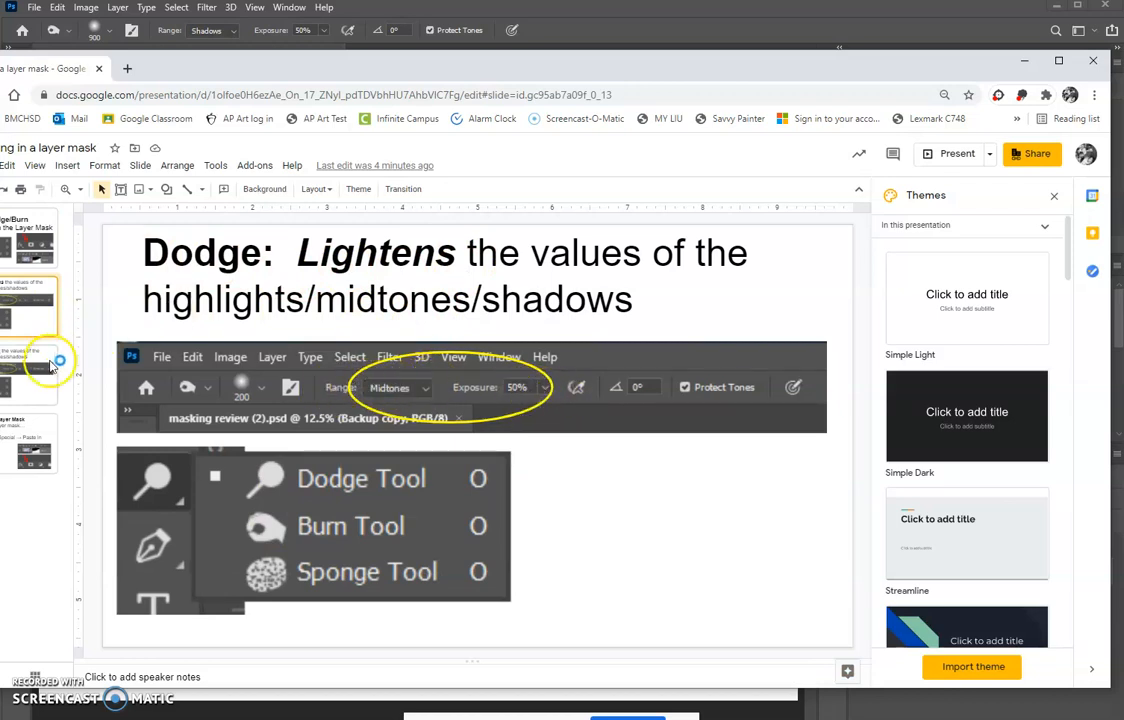
left_click(33, 383)
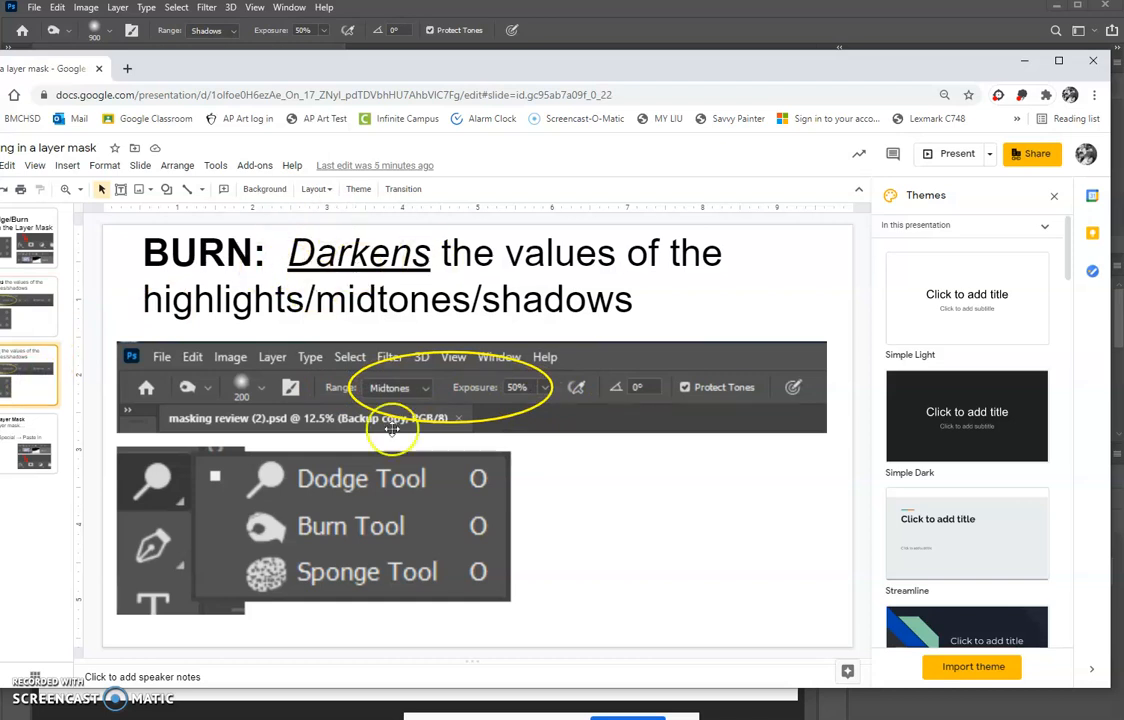
left_click(35, 450)
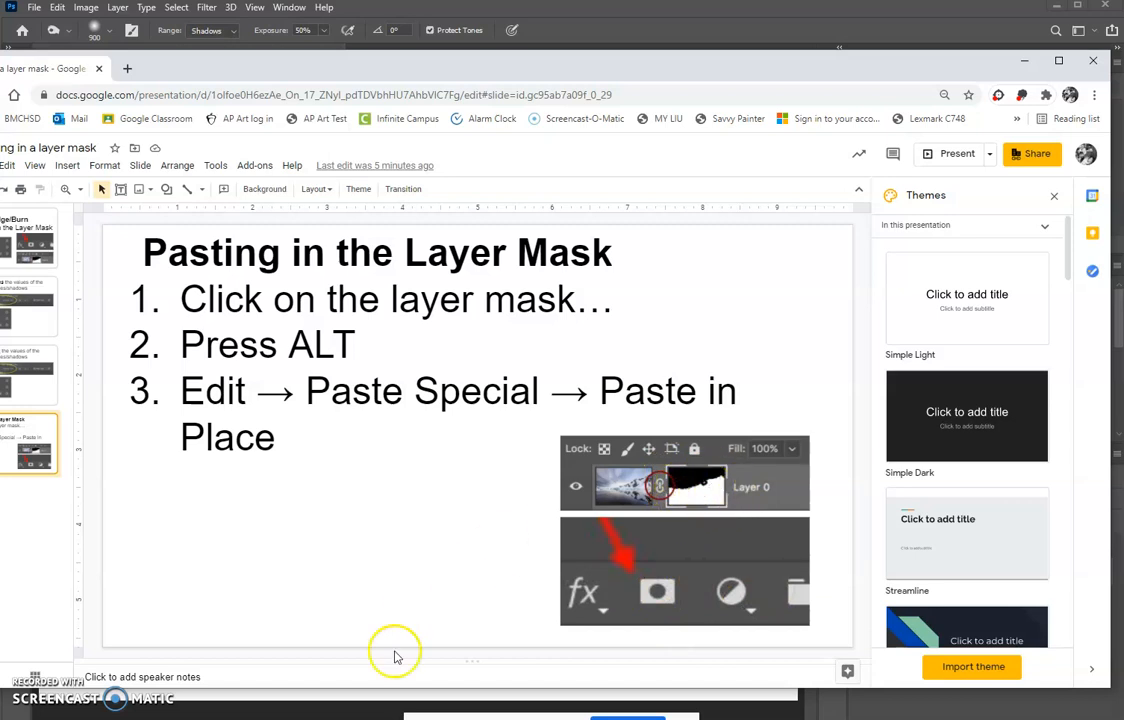
- Switch back to Photoshop and hide the balloon and fox layers, leaving the cloud layer visible
left_click(165, 719)
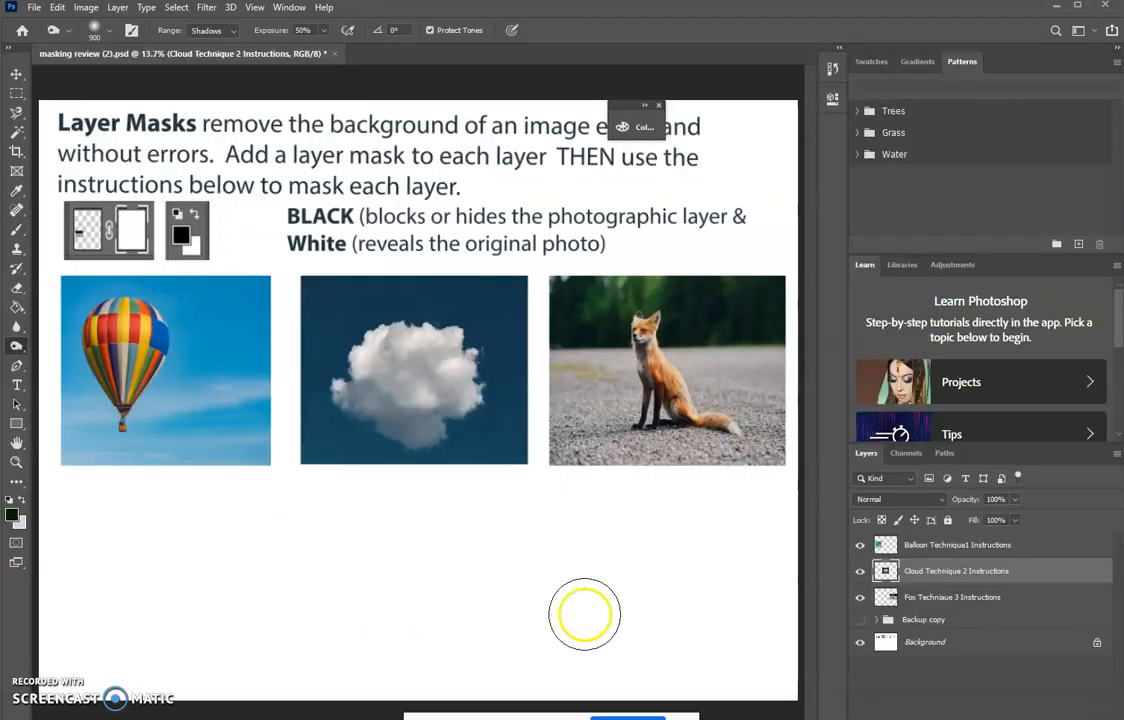
left_click(859, 545)
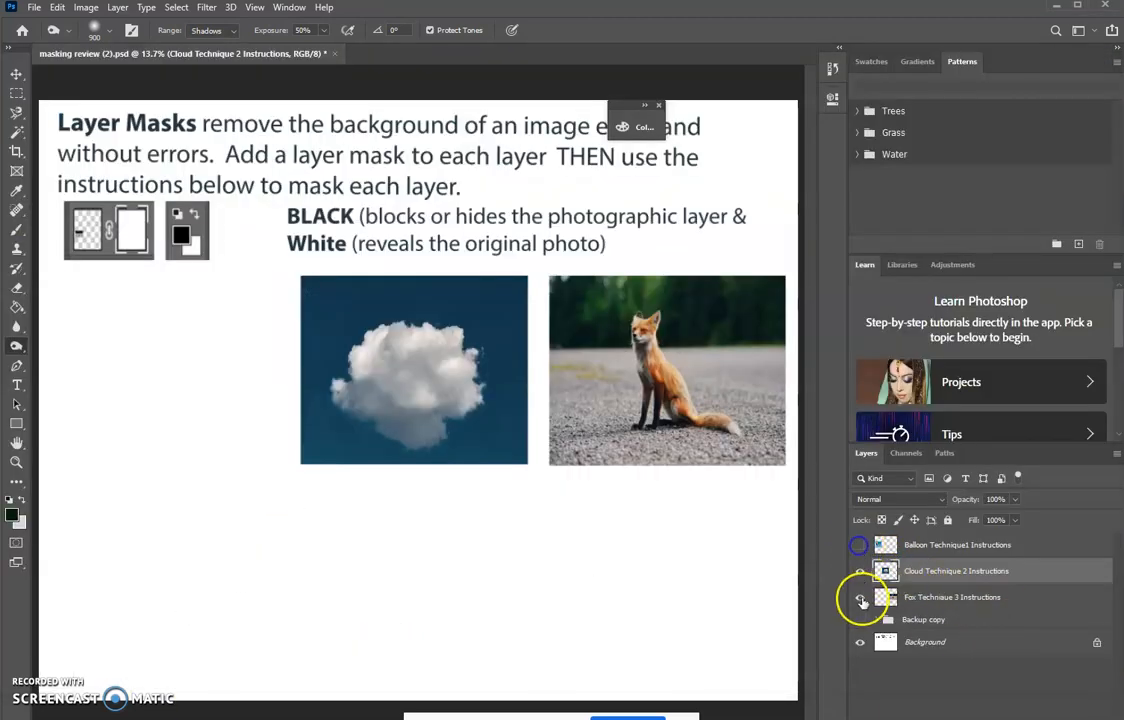
left_click(859, 597)
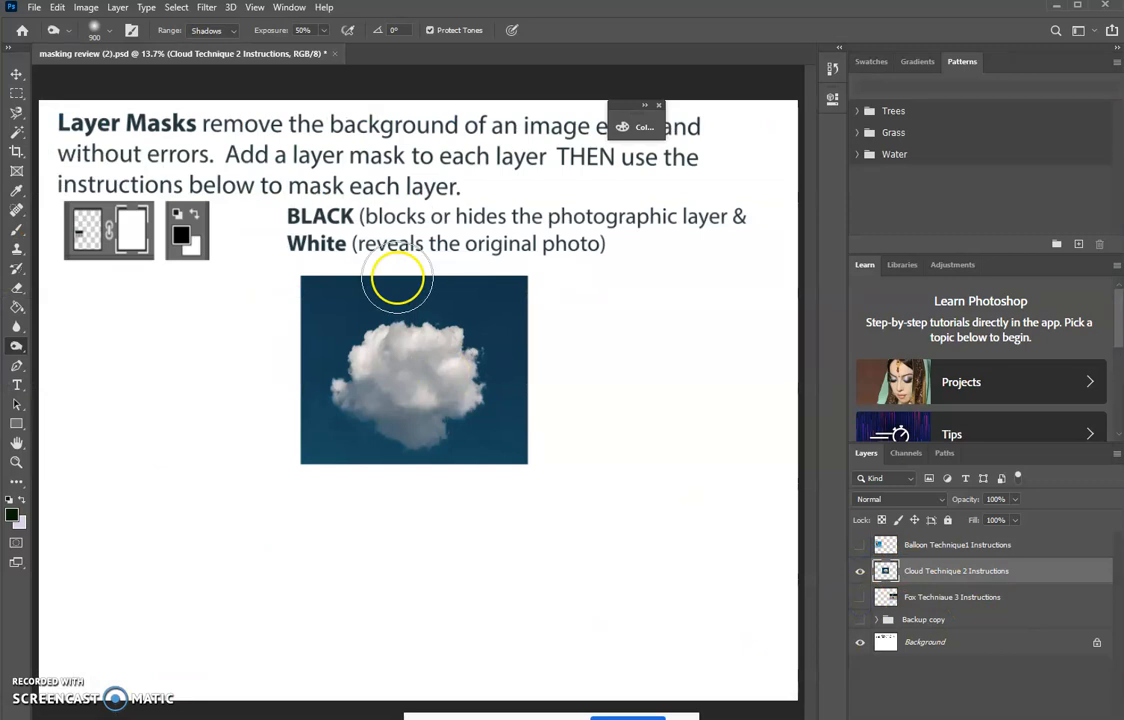
- Add a layer mask to the Cloud Technique 2 Instructions layer
key("ctrl+plus")
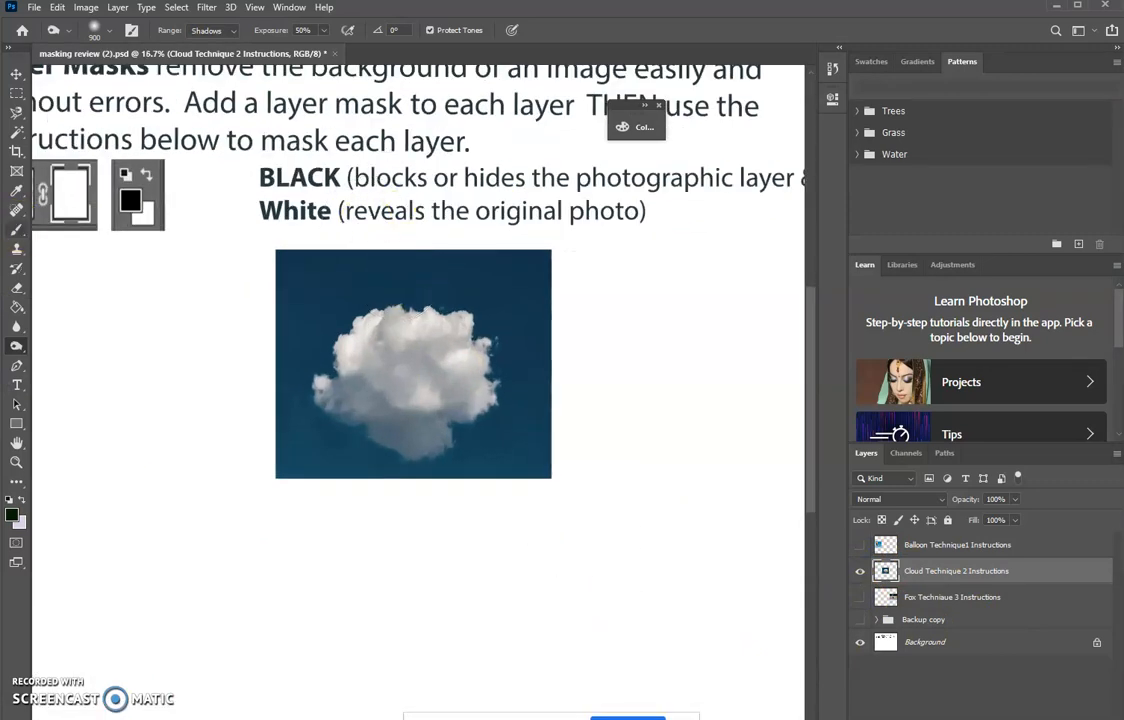
left_click(16, 442)
left_click_drag(364, 527, 212, 566)
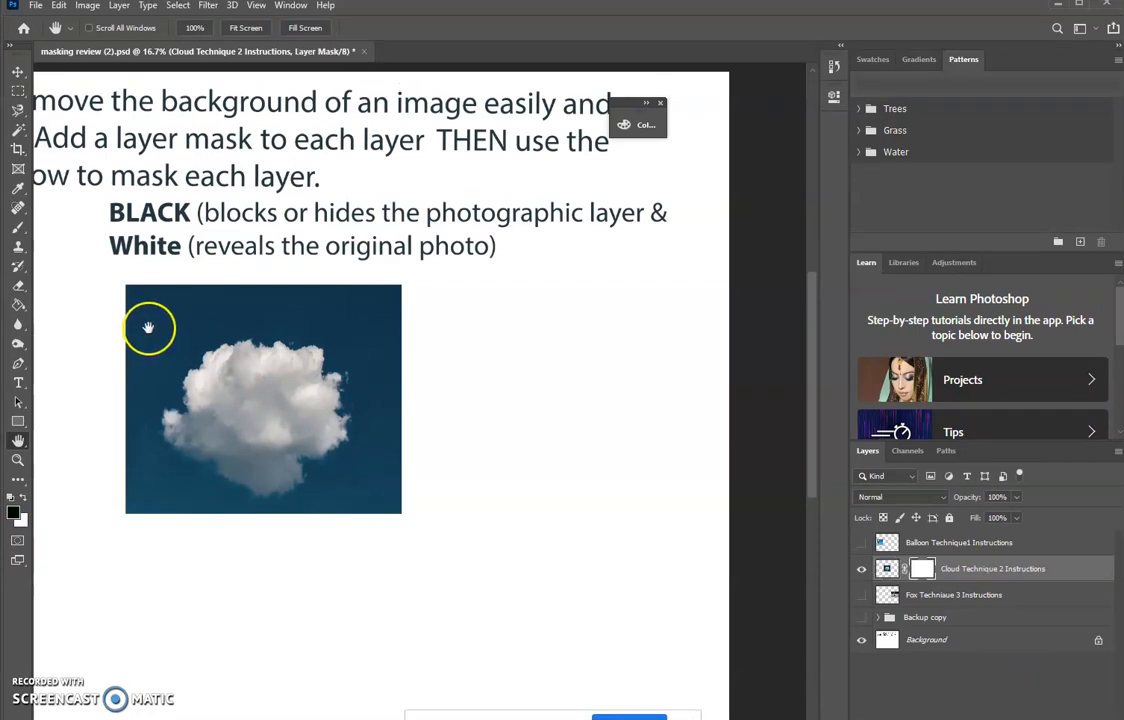
- Draw a rectangular marquee selection around the whole cloud photo and copy the selected area with the layer mask active
left_click(18, 92)
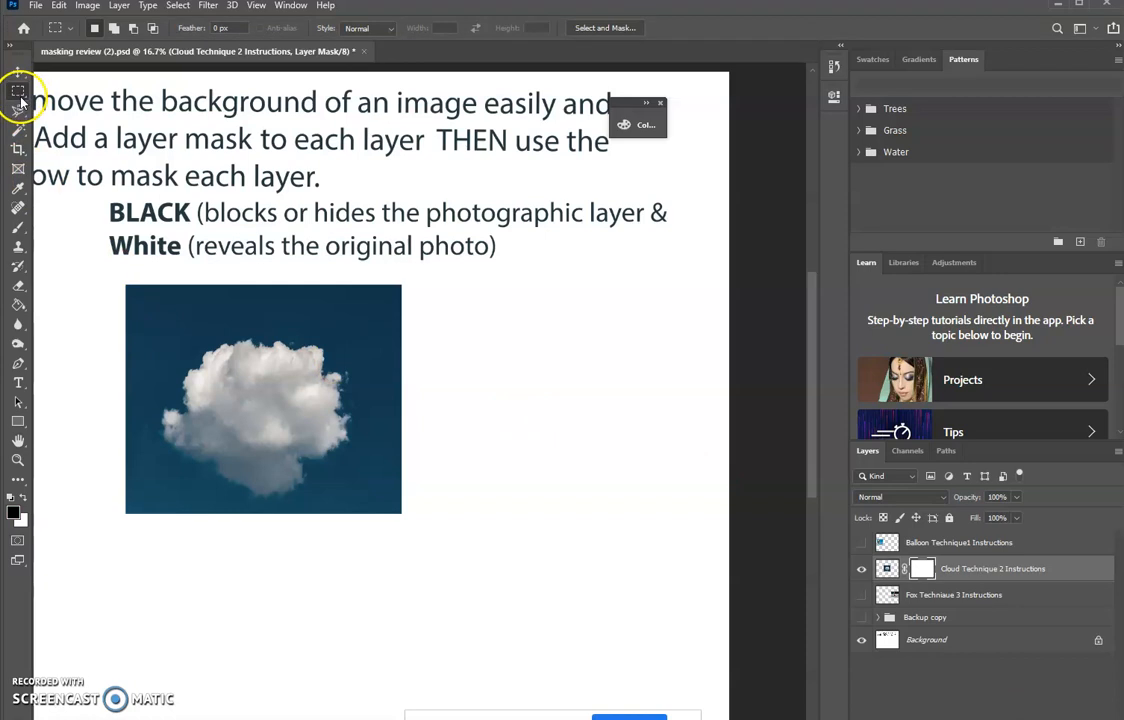
left_click_drag(130, 296, 411, 522)
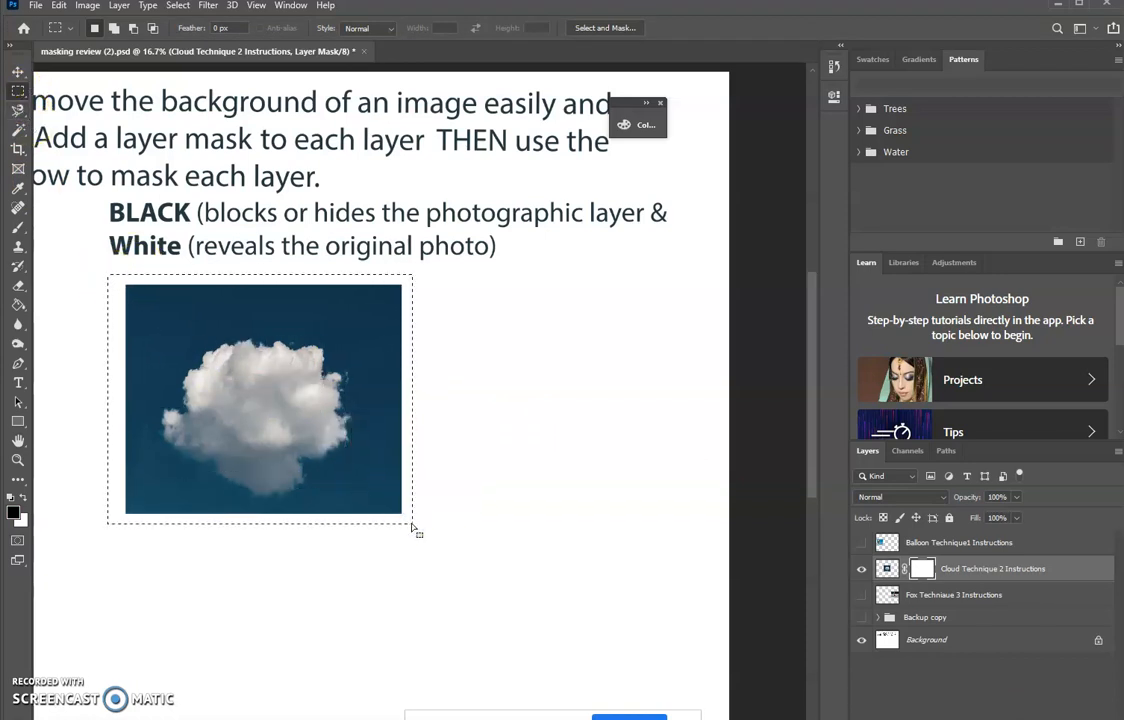
left_click(59, 5)
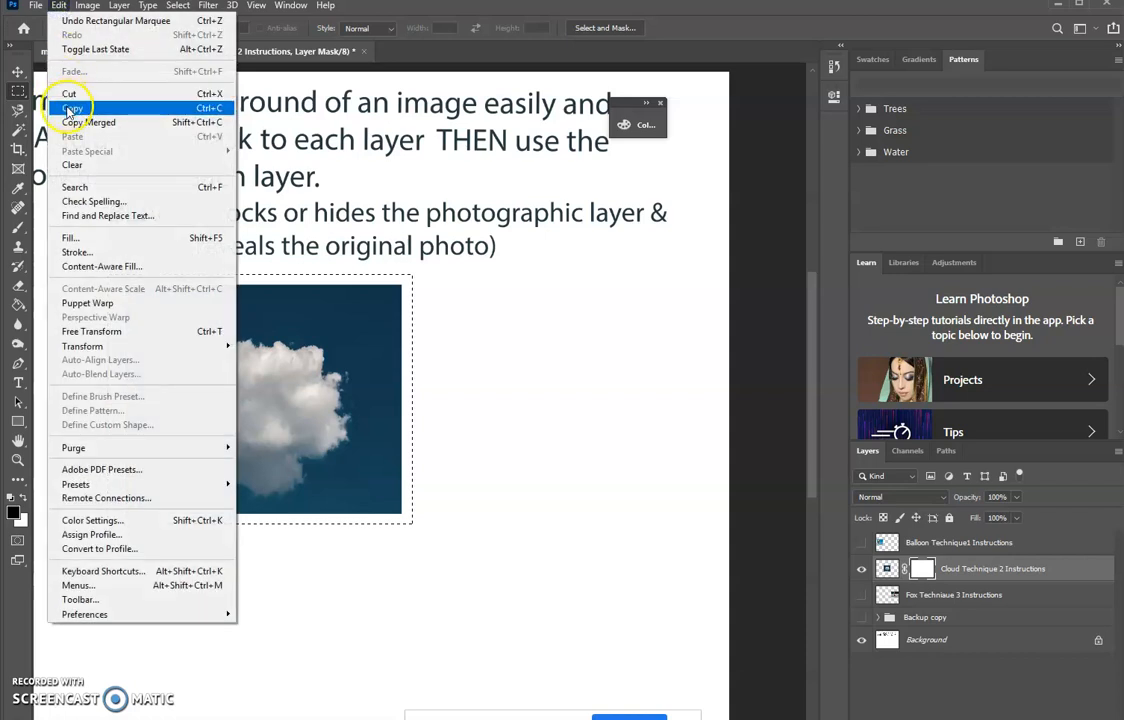
left_click(64, 100)
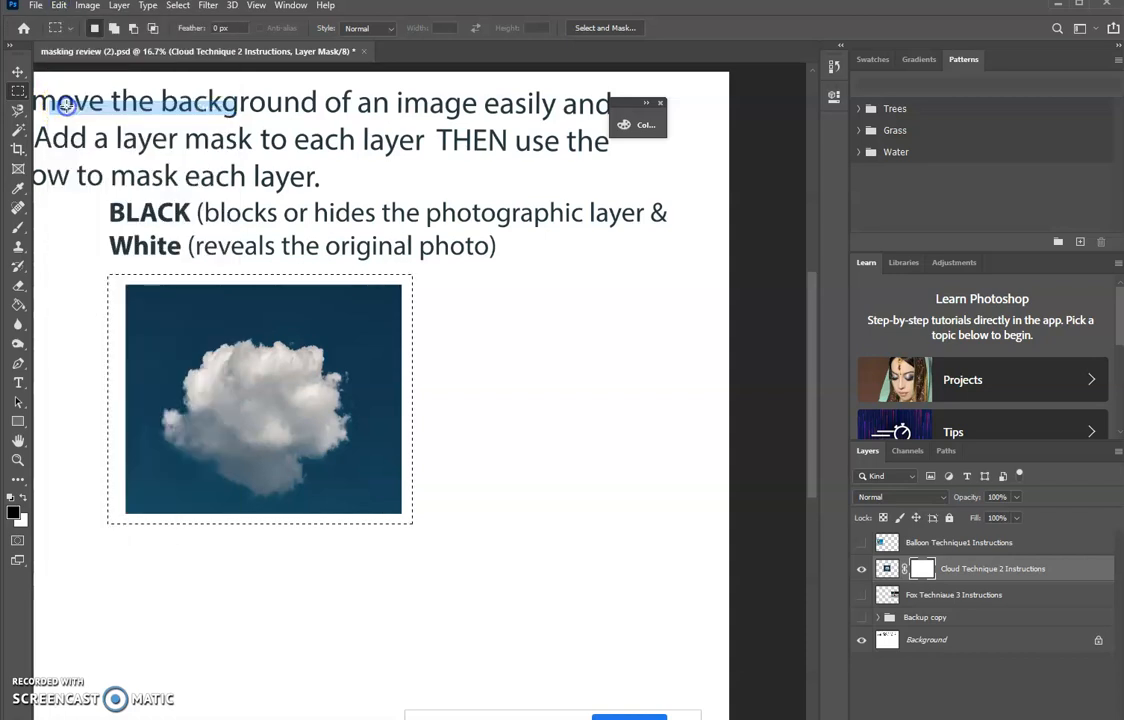
- Inspect the cloud layer's mask on its own, and copy the selected area from the layer's image instead of the mask
left_click(922, 572, "alt")
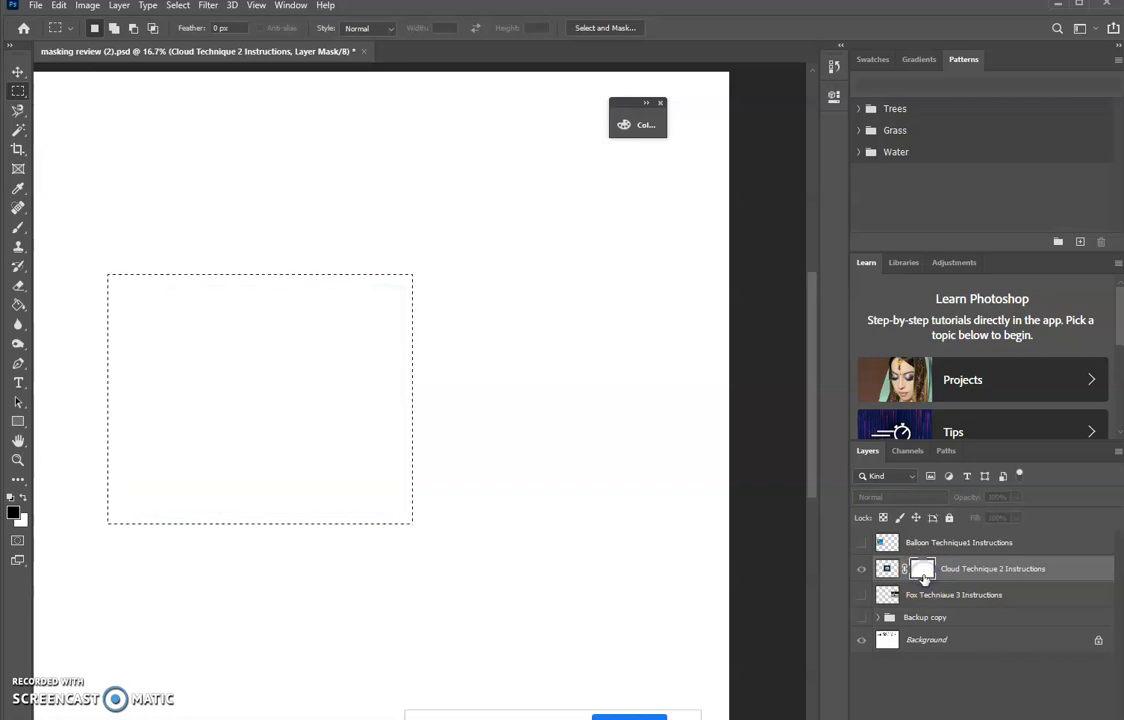
left_click(888, 569)
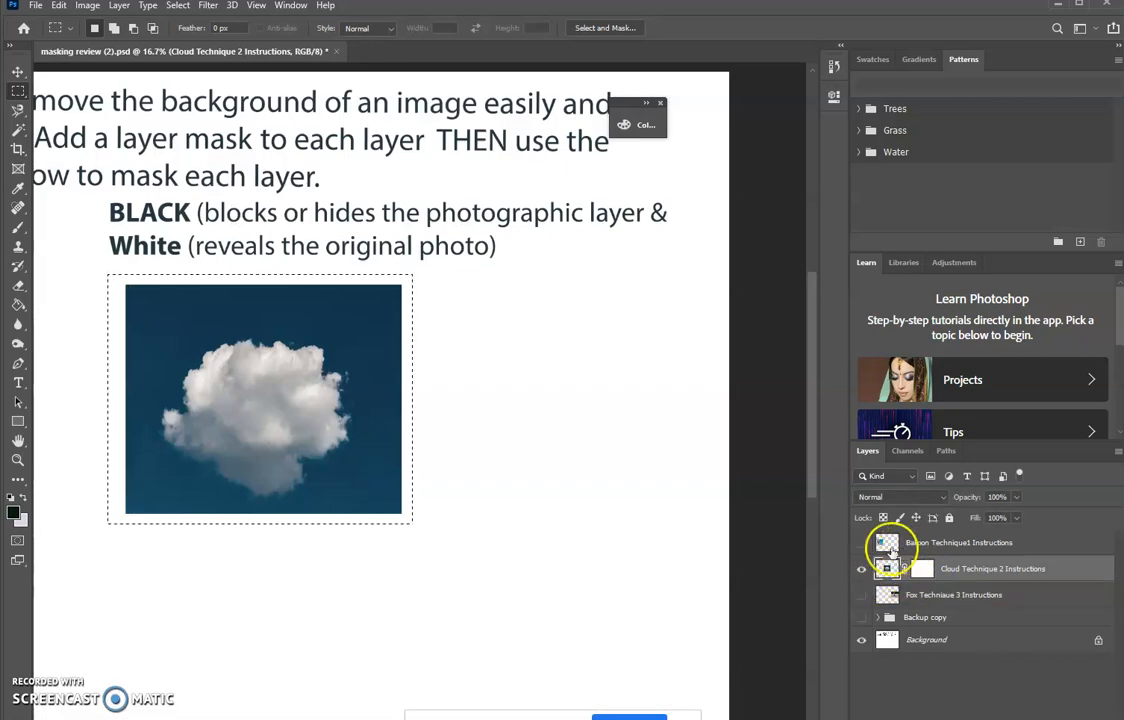
left_click(59, 5)
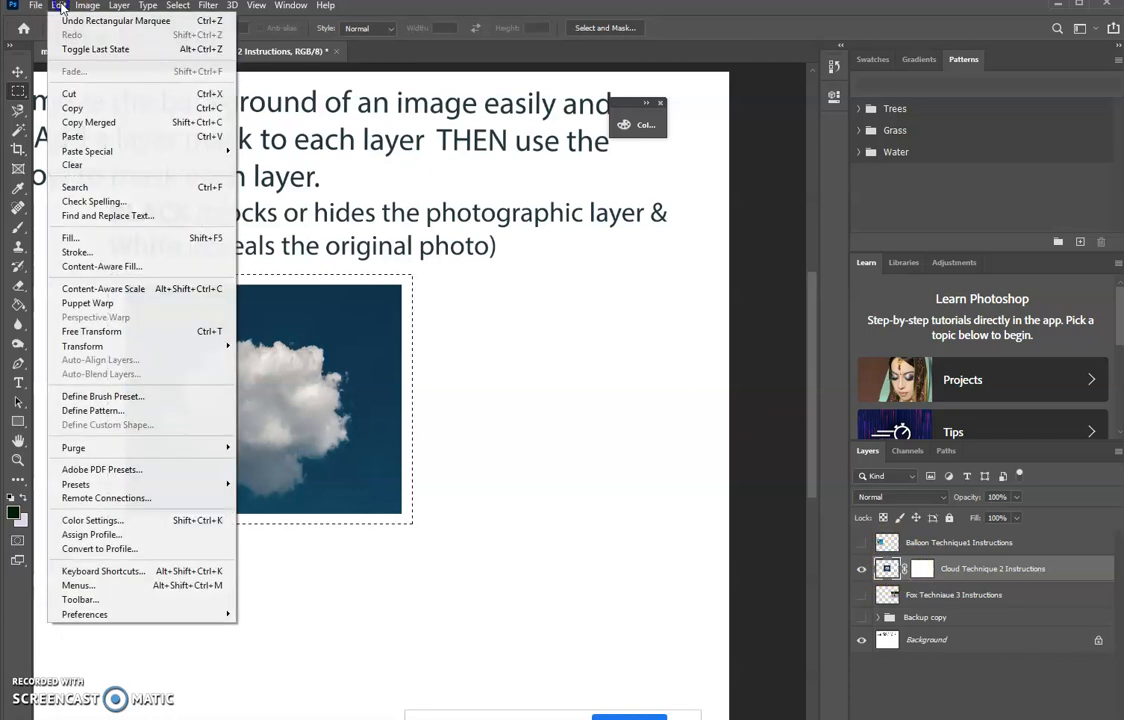
left_click(73, 108)
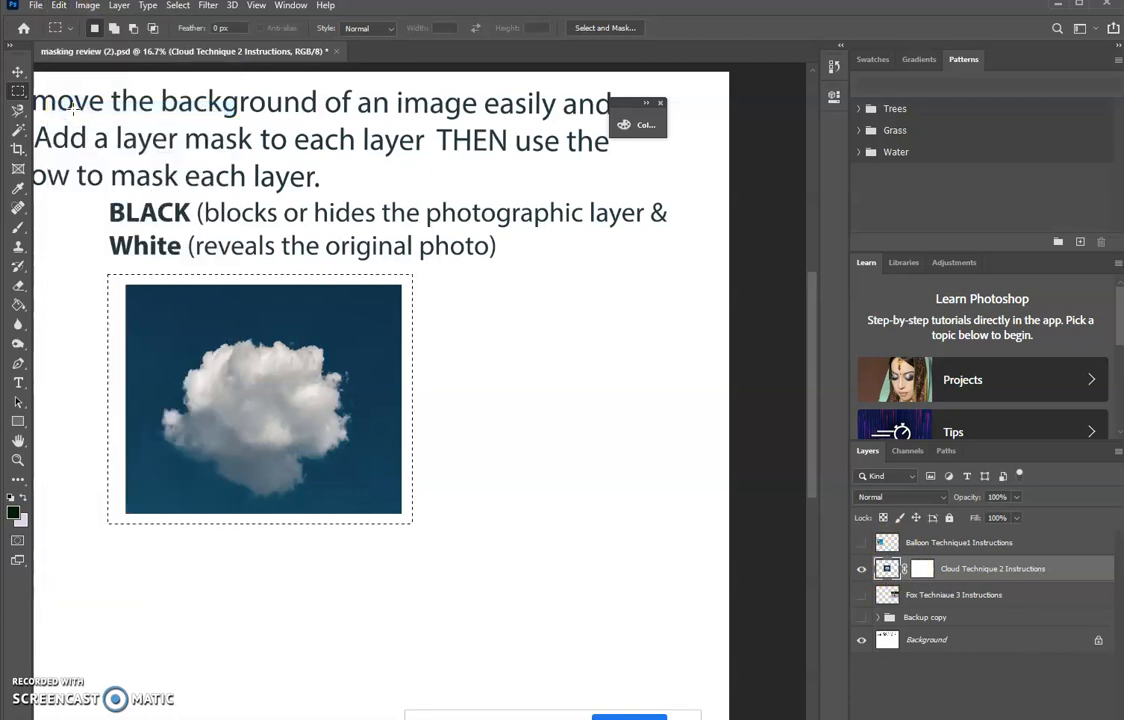
- Make the cloud layer's mask active and check the Google Slides instructions for pasting in a layer mask, highlighting "Press ALT"
left_click(924, 572)
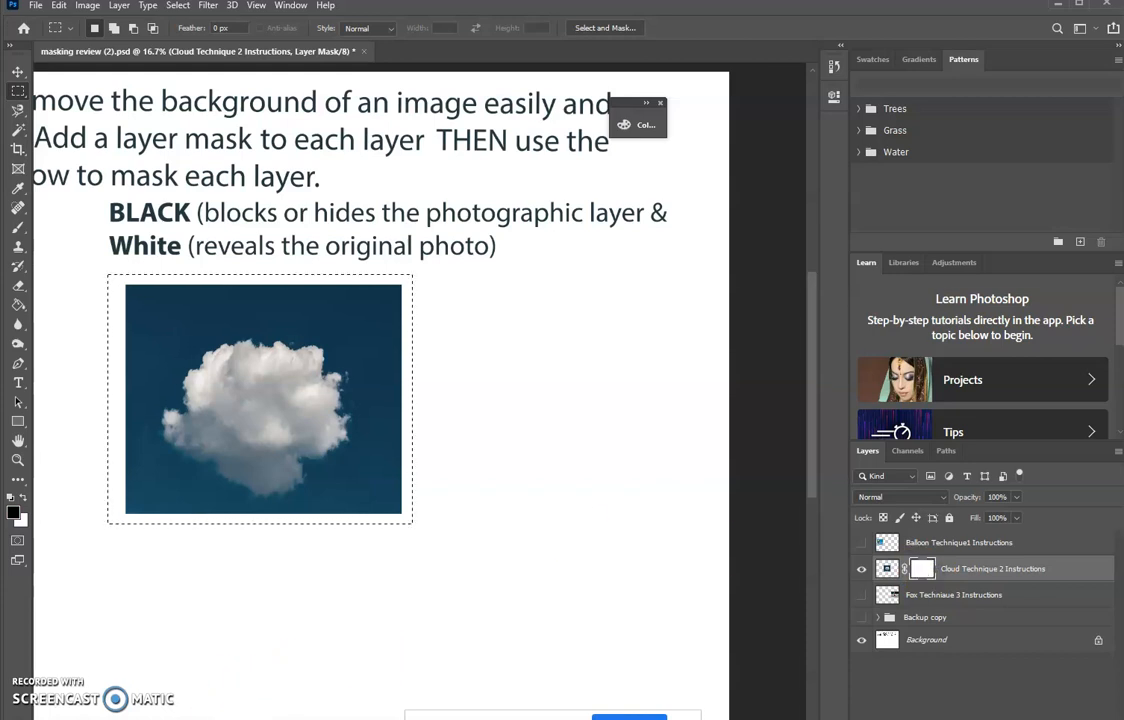
key("alt+Tab")
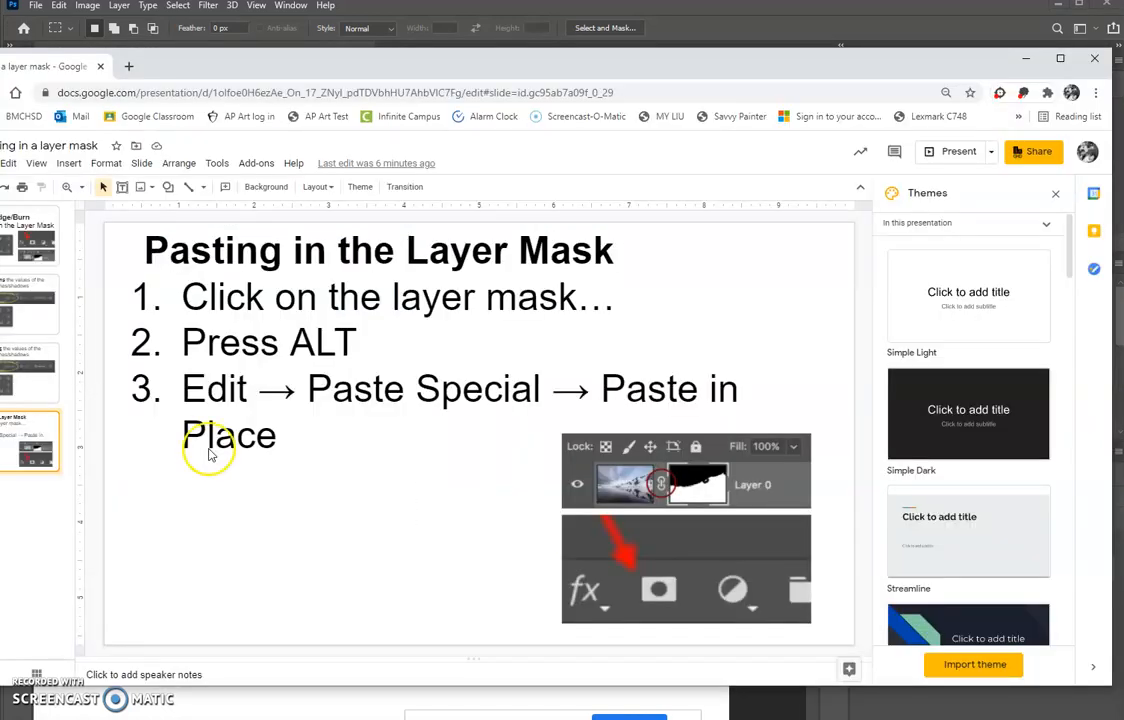
left_click_drag(357, 342, 220, 335)
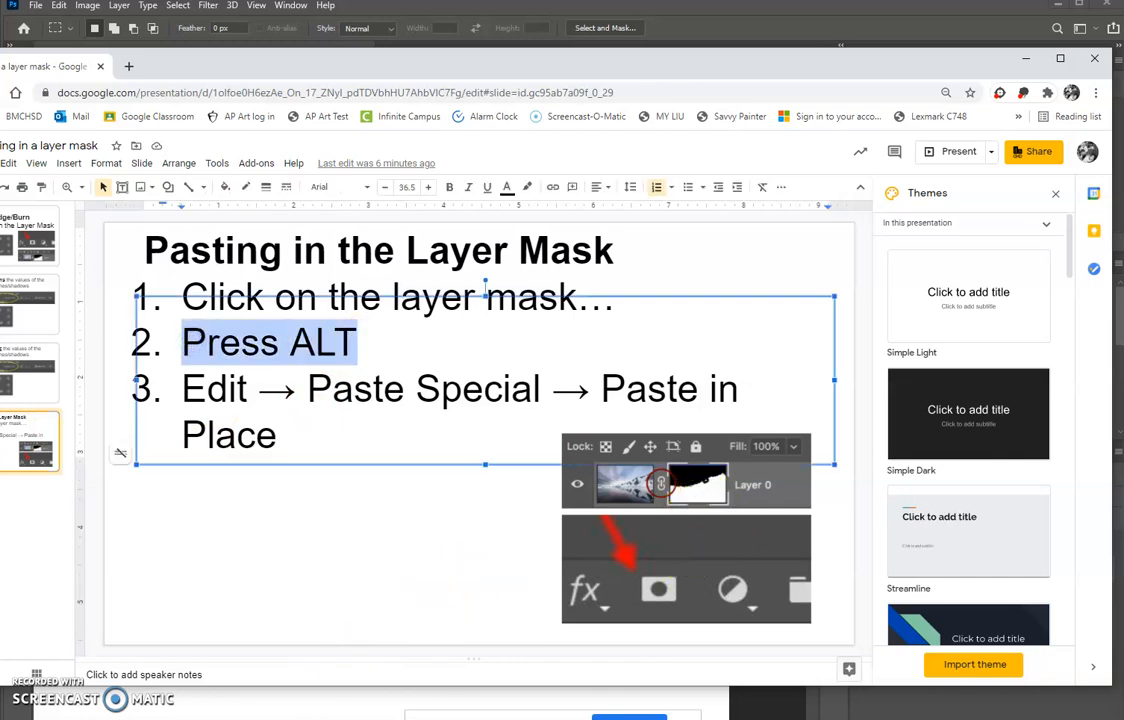
- Switch back to Photoshop, paste the copied cloud photo in place inside the cloud layer's mask, and return to the layer's image
key("alt+Tab")
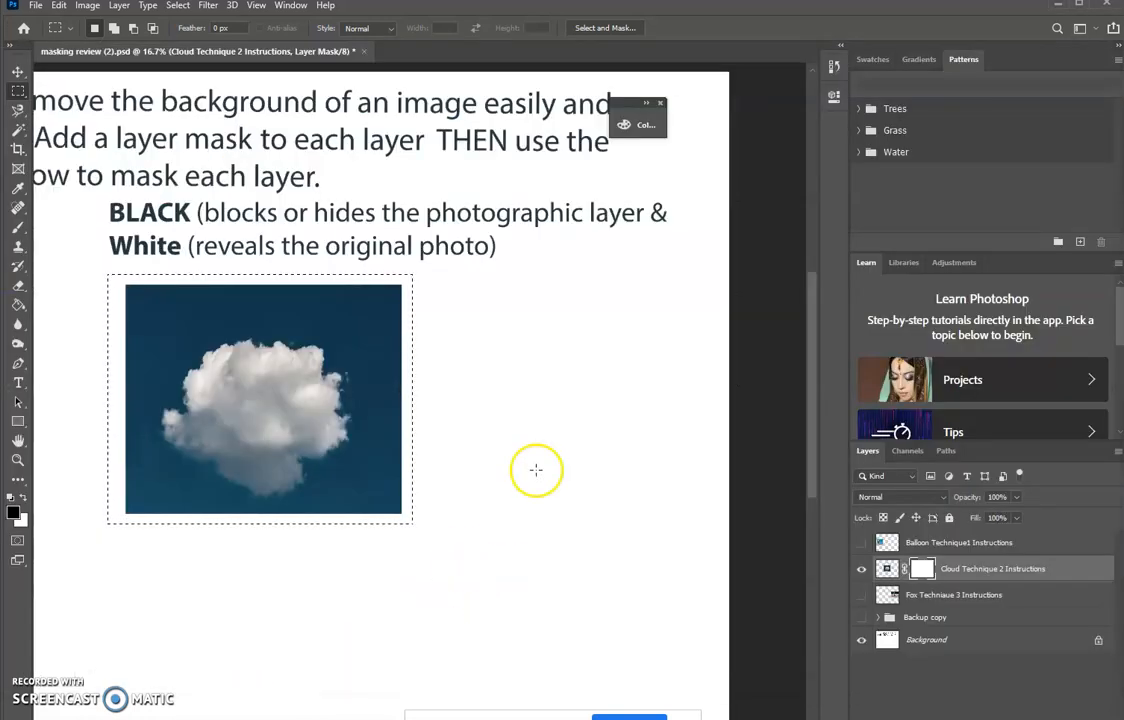
left_click(926, 571, "alt")
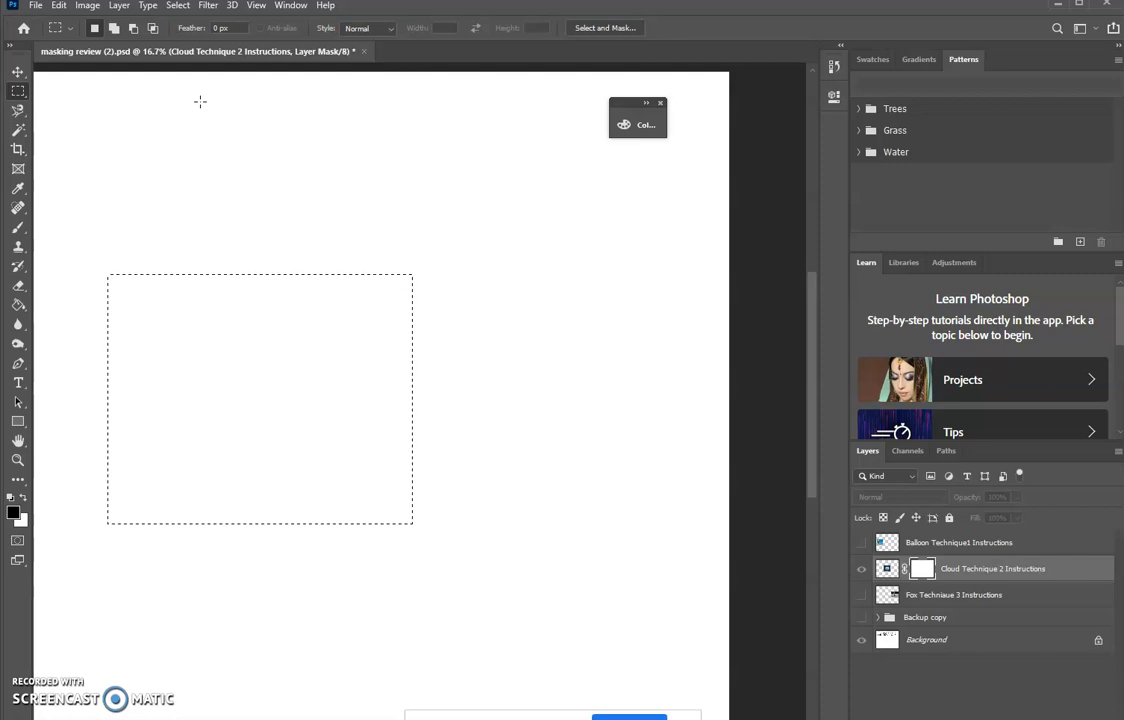
left_click(59, 6)
mouse_move(74, 153)
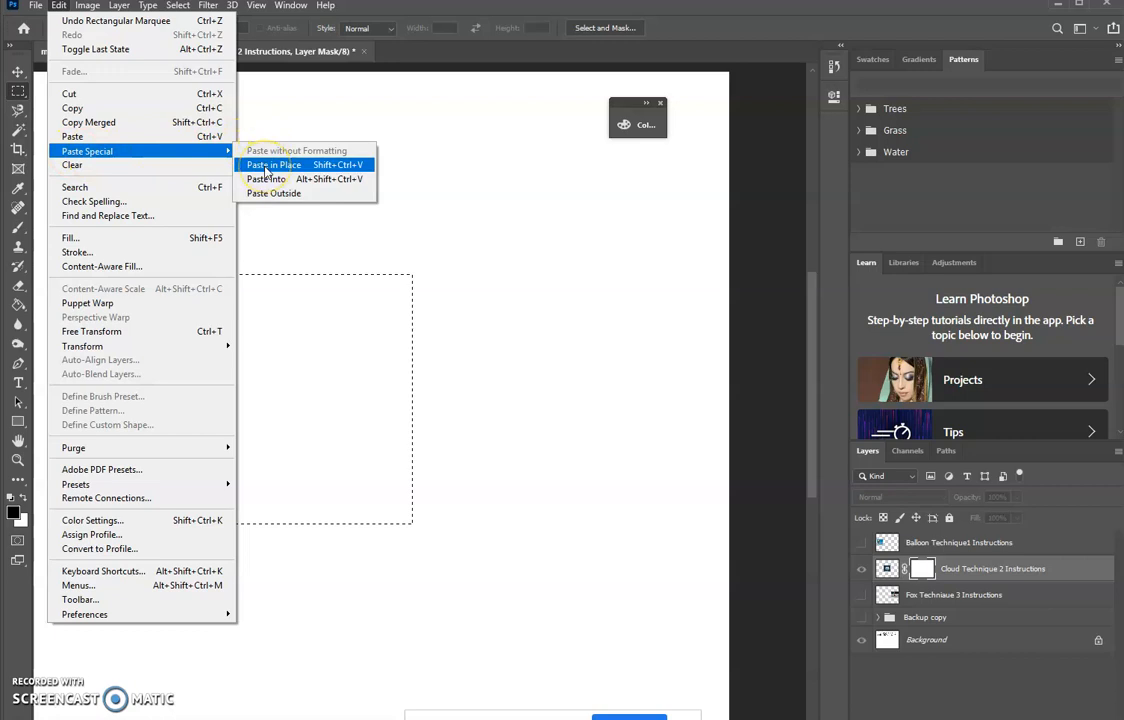
left_click(263, 166)
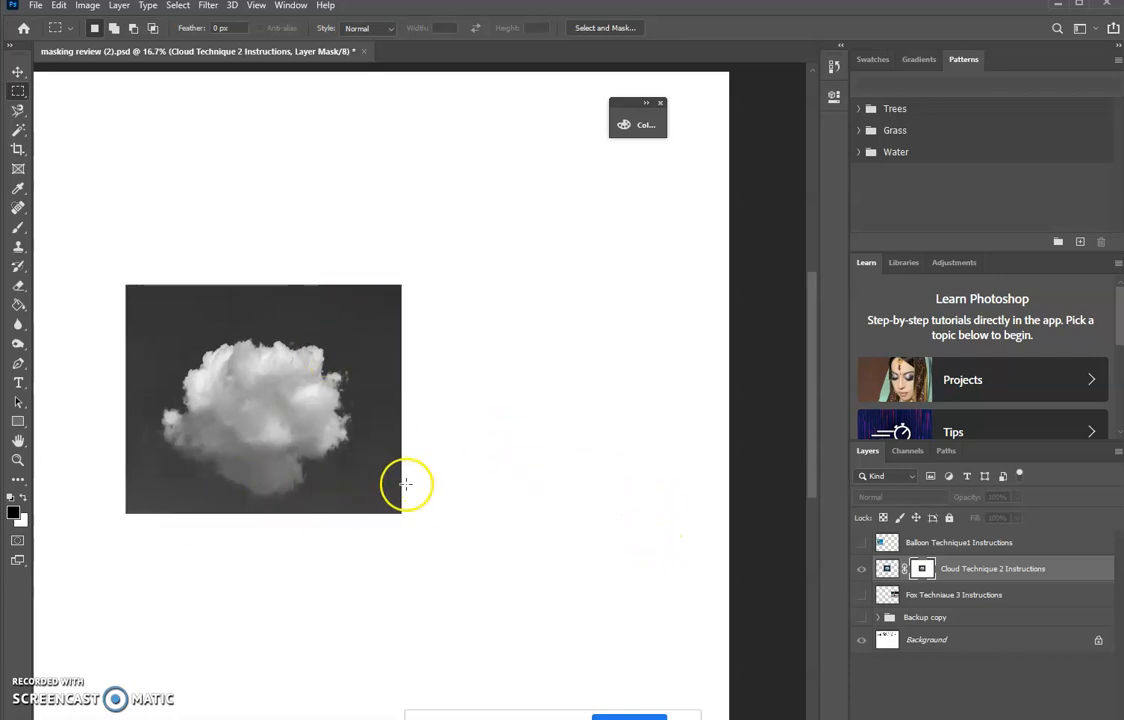
left_click(887, 568)
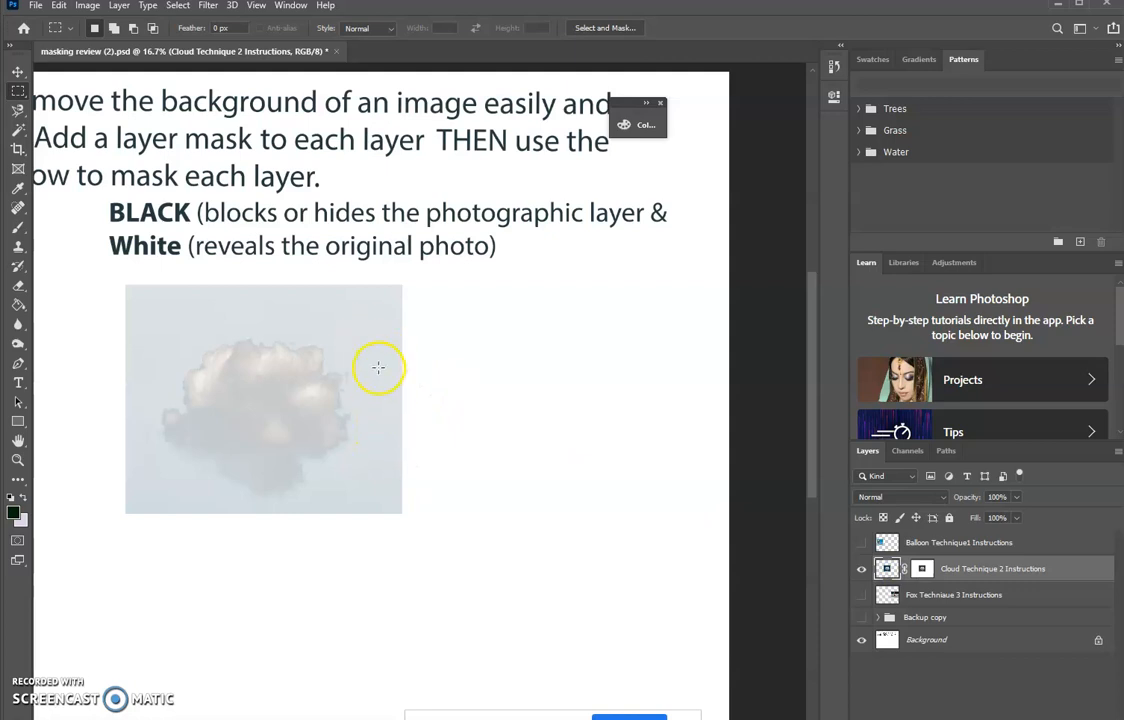
- Switch to the Move tool and display the cloud layer's mask on its own in the canvas
left_click(924, 569, "alt")
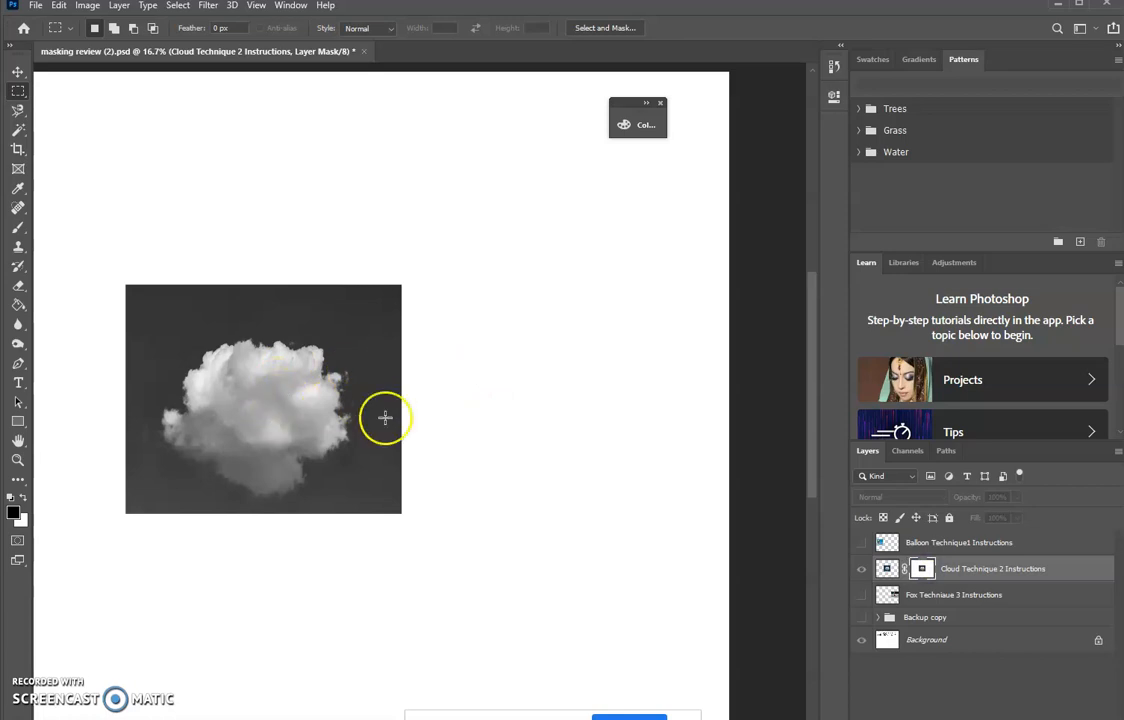
left_click(19, 72)
left_click(104, 133)
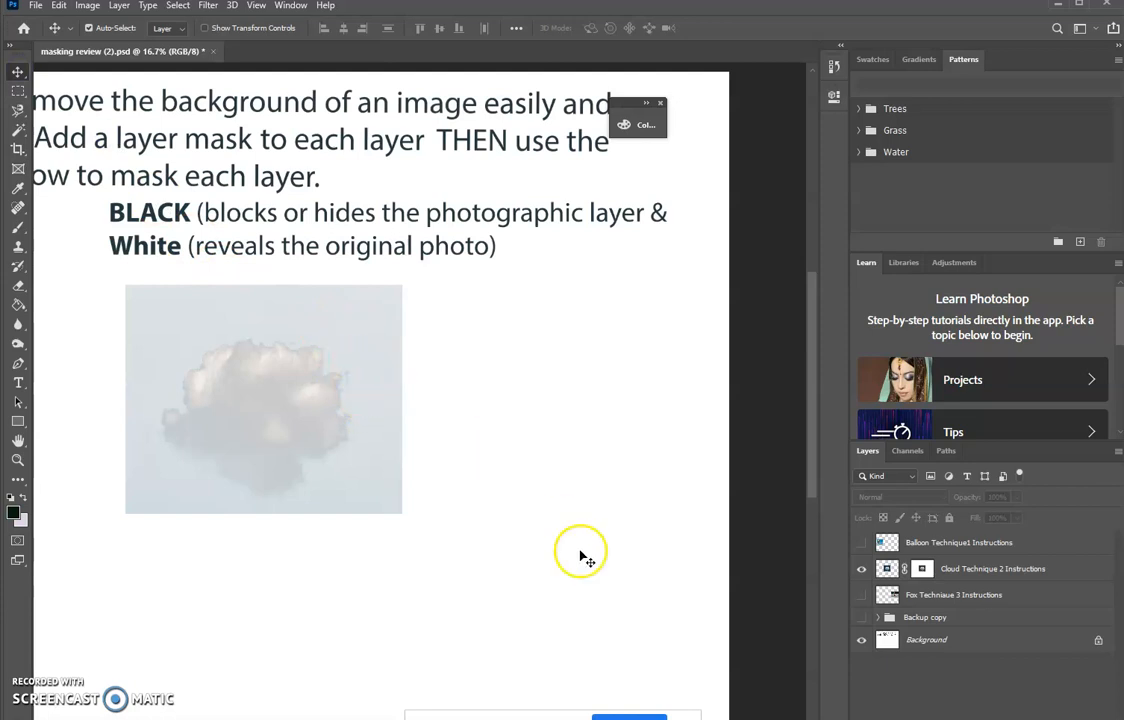
left_click(926, 568)
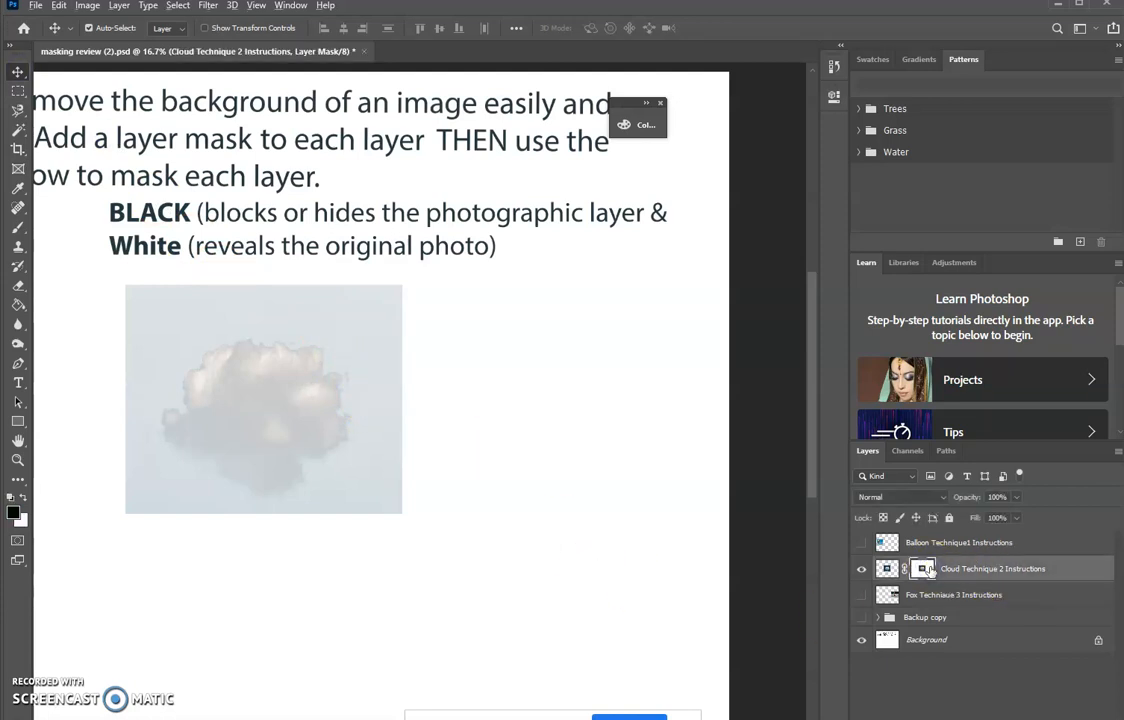
left_click(926, 568, "alt")
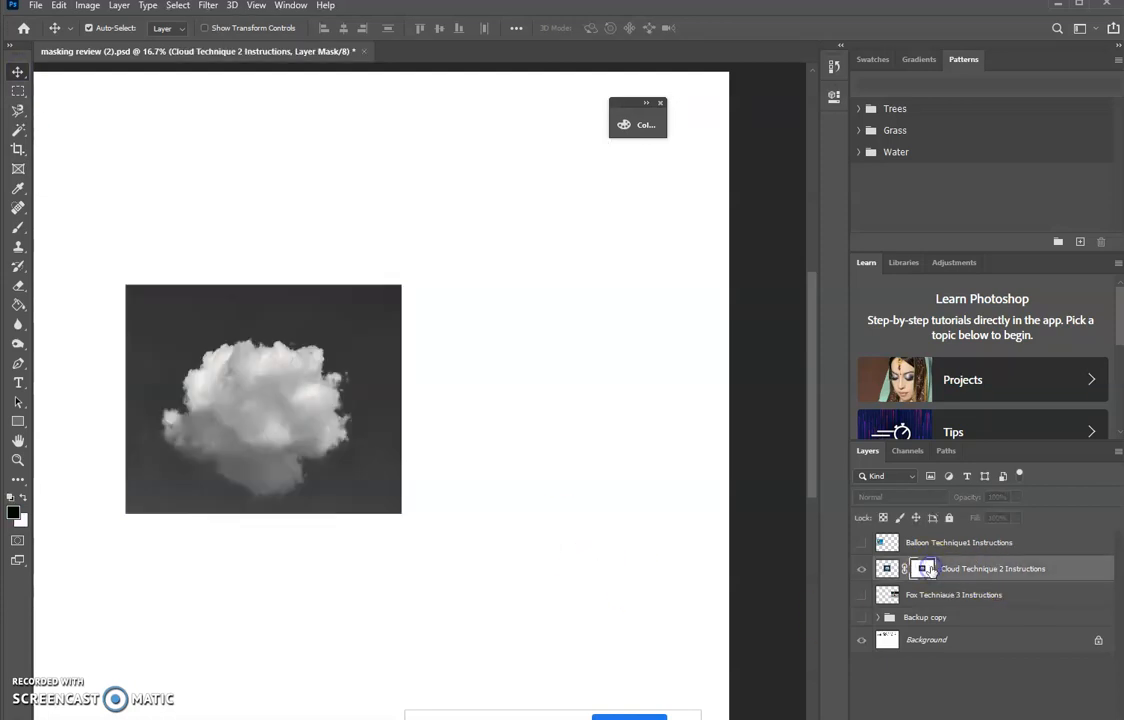
- Apply Levels to the cloud mask with input levels 33, 1.23 and 217, and return to the layer's image
left_click(92, 8)
mouse_move(98, 44)
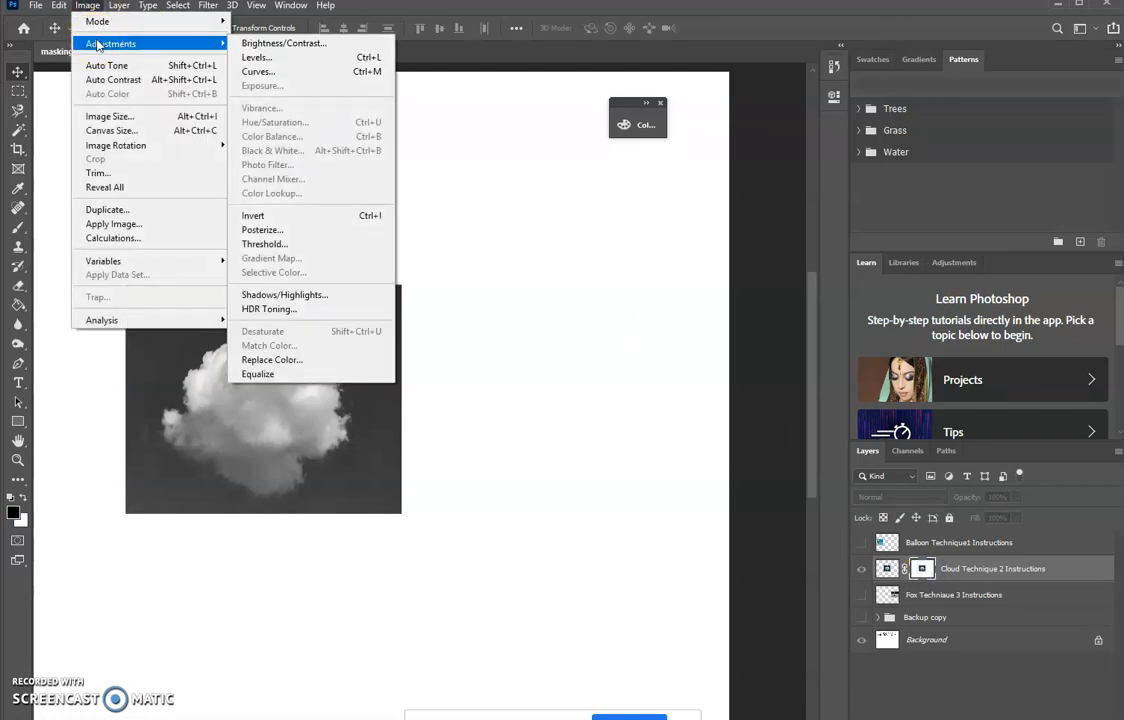
left_click(249, 59)
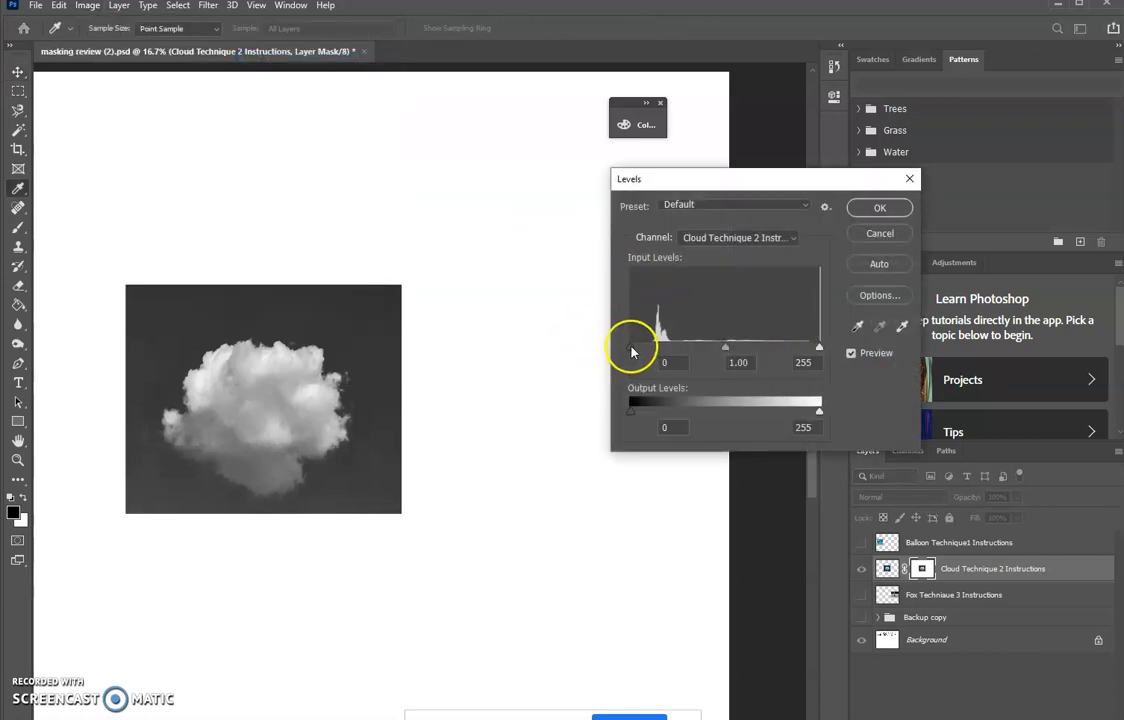
left_click_drag(640, 350, 652, 351)
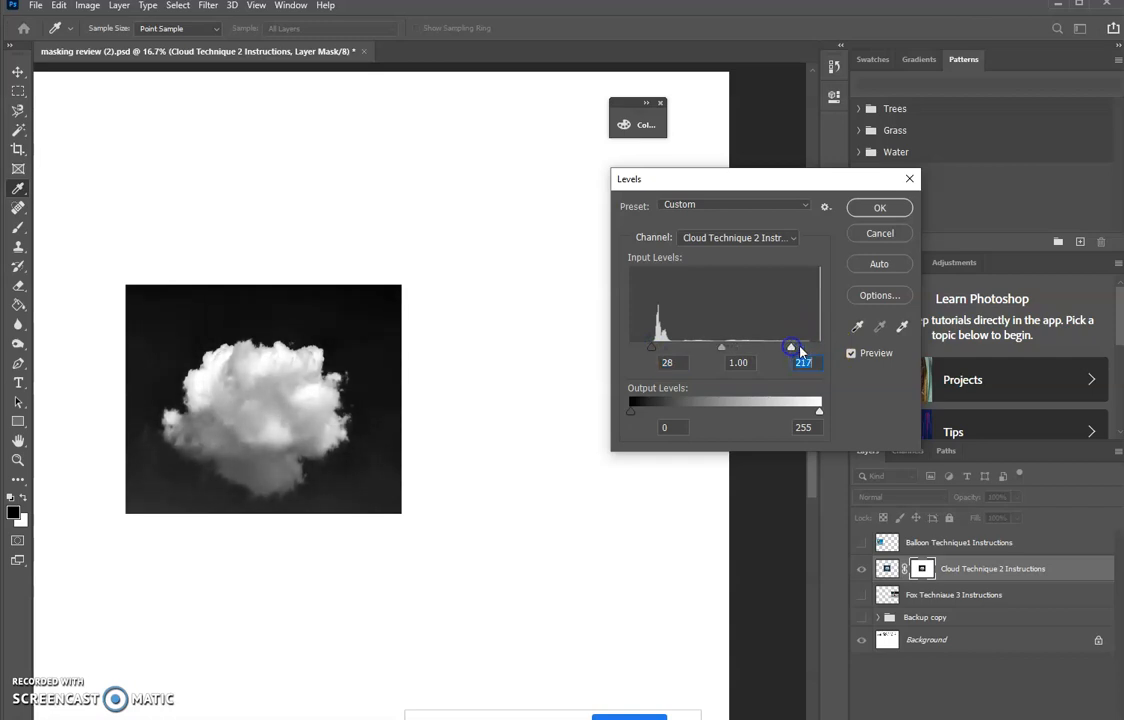
mouse_move(722, 348)
left_mouse_down()
mouse_move(734, 348)
mouse_move(713, 352)
left_mouse_up()
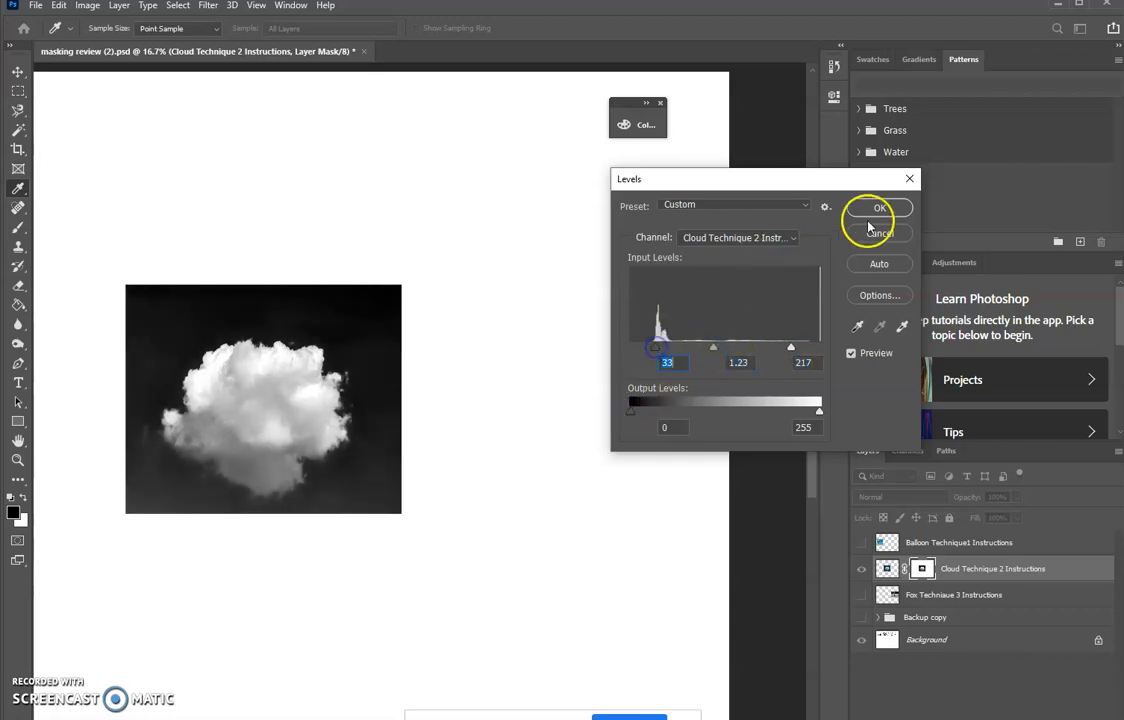
left_click(876, 207)
left_click(887, 569)
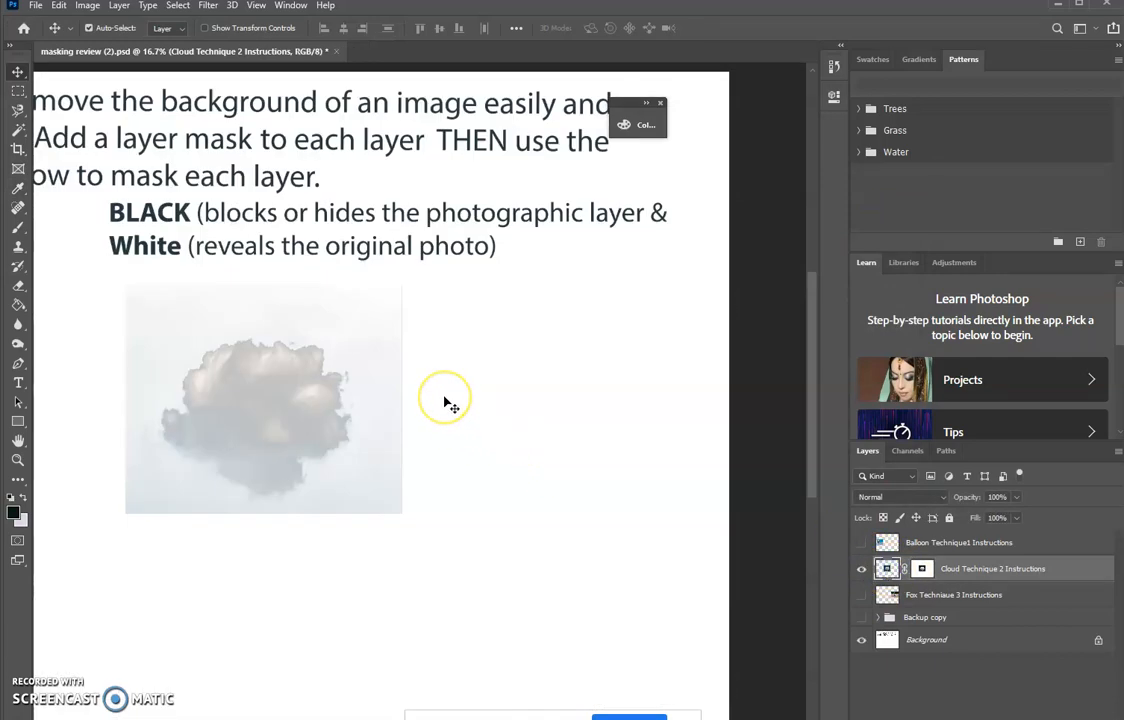
- Set up the Burn tool for the cloud photo with a brush size of 600
key("ctrl+plus")
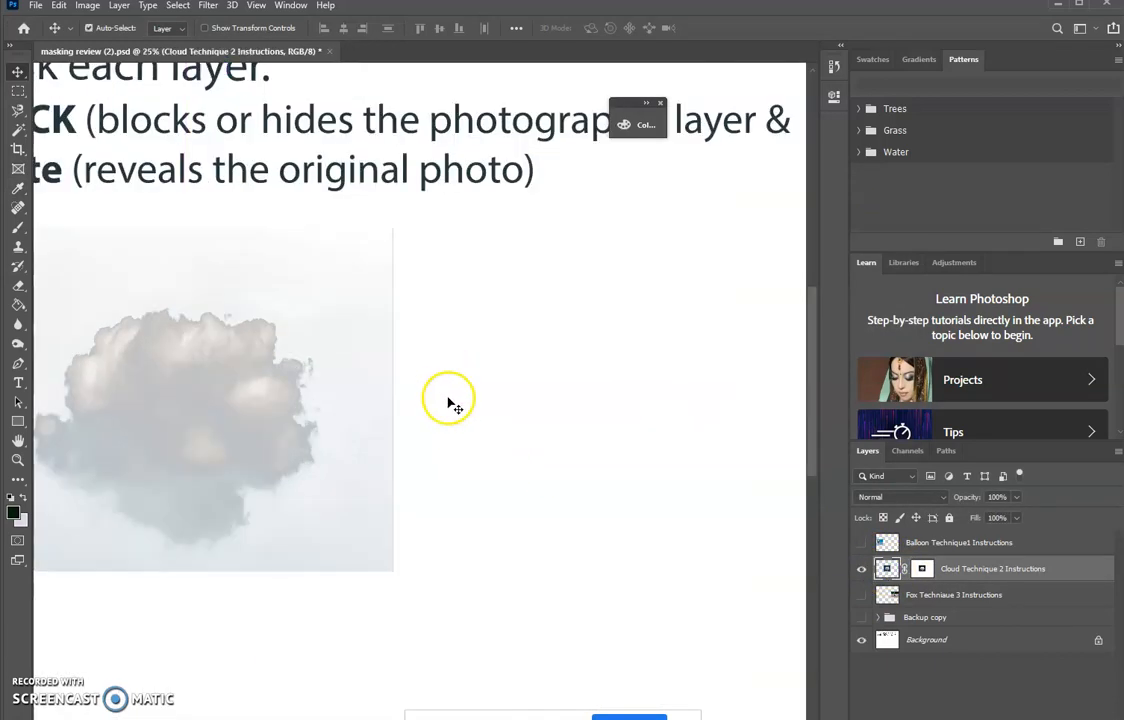
key("h")
left_click_drag(359, 469, 632, 466)
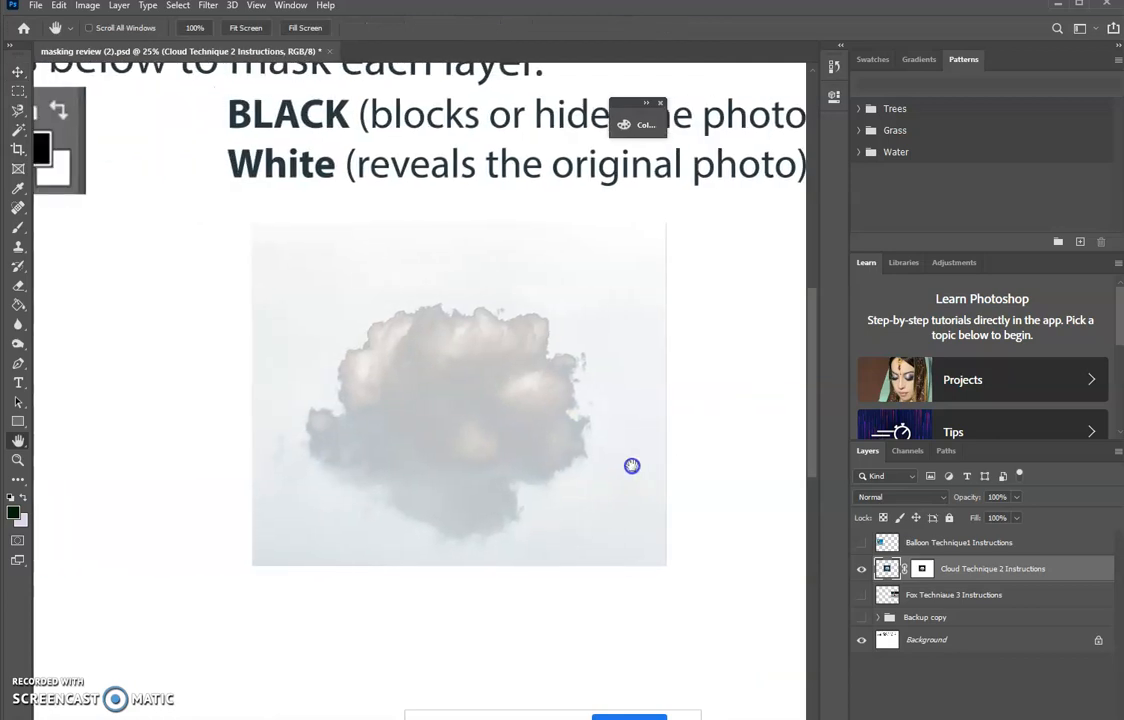
left_click(395, 336, "ctrl")
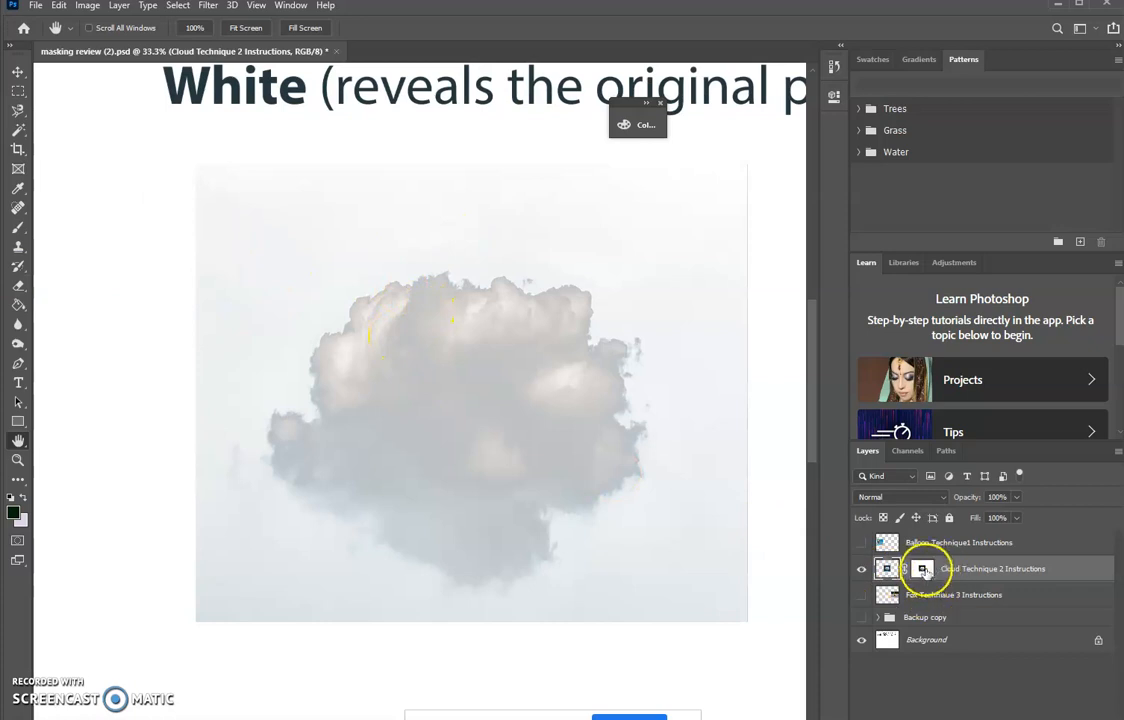
left_click(17, 342)
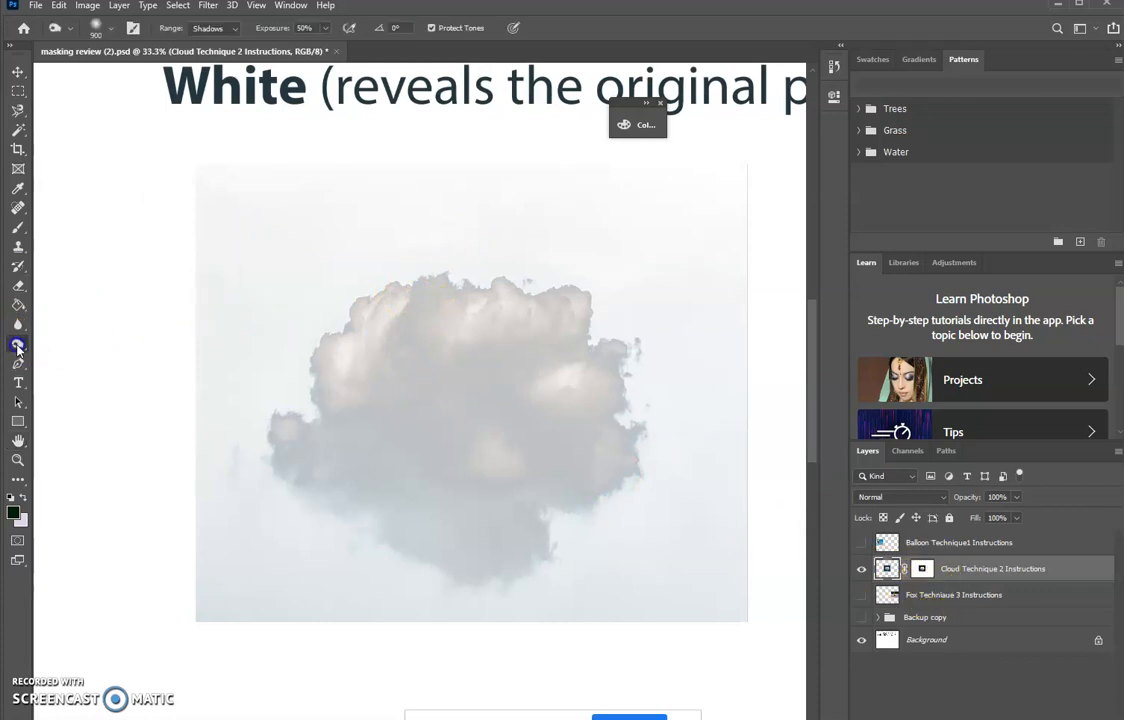
left_click(62, 358)
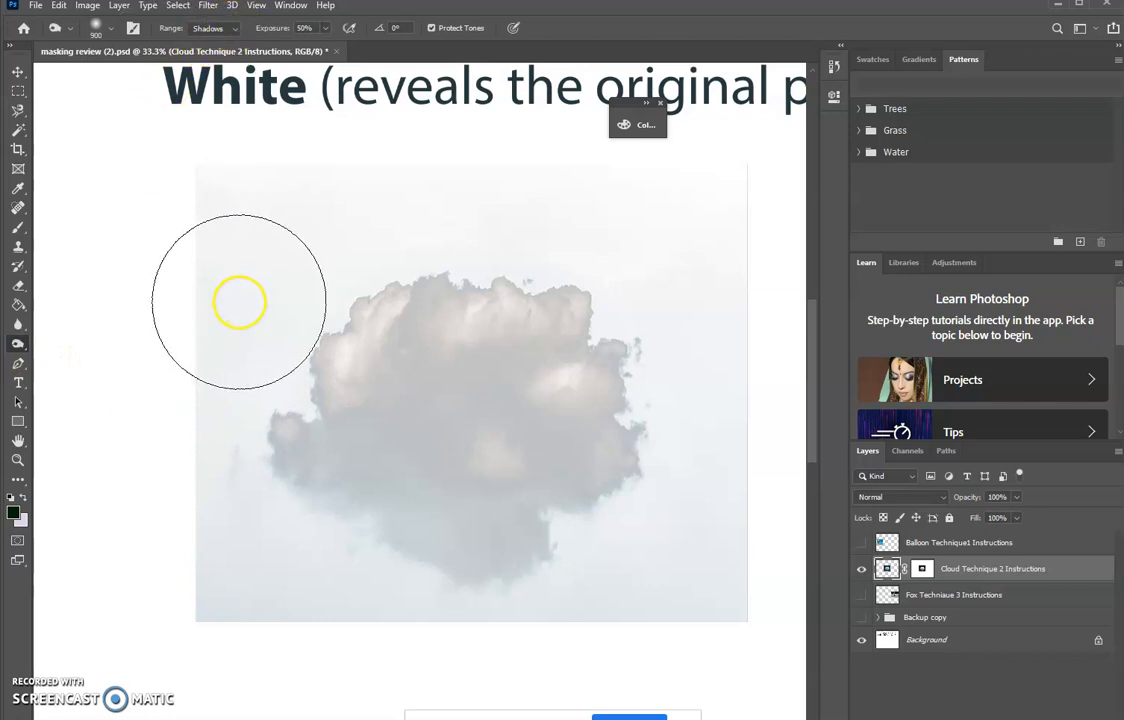
key("bracketleft")
key("bracketleft")
key("bracketleft")
- Undo a trial burn stroke on the layer's image, and burn away the sky around the cloud in the layer's mask
mouse_move(311, 286)
left_mouse_down()
mouse_move(276, 306)
mouse_move(203, 508)
mouse_move(211, 592)
mouse_move(281, 503)
mouse_move(237, 404)
mouse_move(260, 471)
mouse_move(346, 562)
mouse_move(482, 602)
mouse_move(562, 585)
mouse_move(580, 563)
left_mouse_up()
key("ctrl+z")
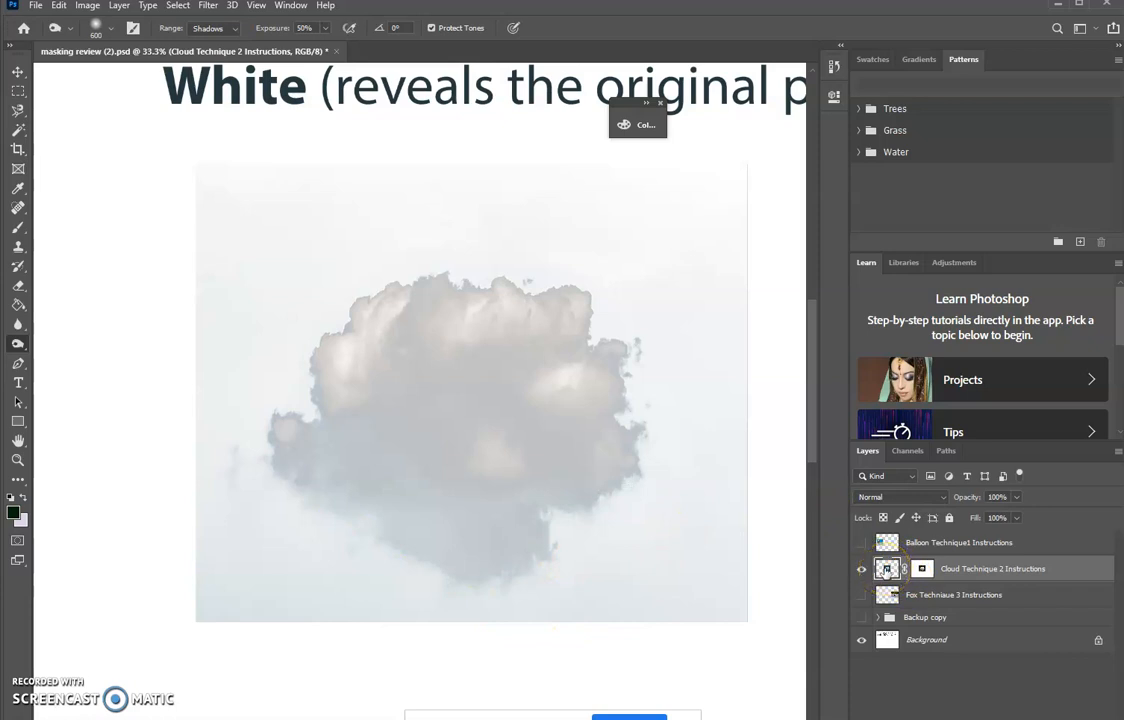
left_click(922, 569)
left_click(665, 539)
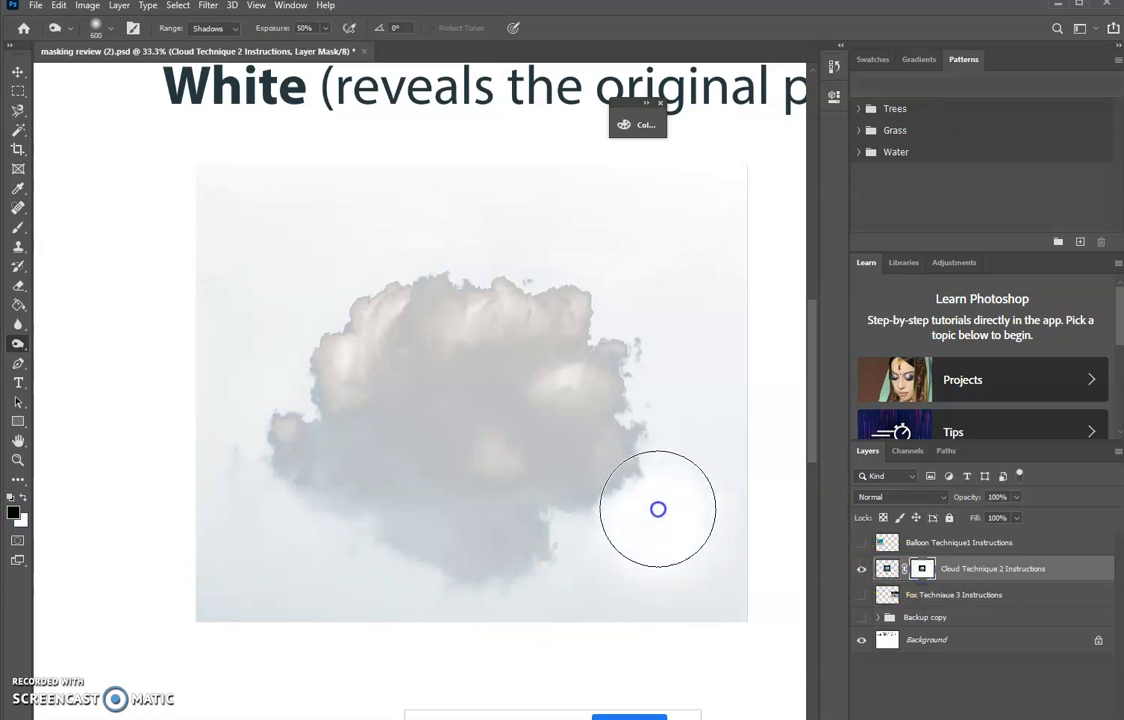
left_click(665, 510)
mouse_move(665, 510)
left_mouse_down()
mouse_move(575, 570)
mouse_move(527, 622)
mouse_move(376, 635)
mouse_move(390, 615)
mouse_move(248, 527)
mouse_move(223, 454)
mouse_move(261, 504)
mouse_move(263, 627)
mouse_move(211, 389)
mouse_move(273, 304)
mouse_move(364, 238)
mouse_move(517, 256)
mouse_move(642, 309)
mouse_move(677, 379)
mouse_move(661, 600)
mouse_move(680, 497)
mouse_move(680, 331)
mouse_move(710, 178)
mouse_move(771, 561)
mouse_move(765, 384)
mouse_move(715, 208)
mouse_move(299, 156)
mouse_move(165, 304)
mouse_move(557, 158)
mouse_move(840, 647)
mouse_move(151, 635)
mouse_move(378, 134)
mouse_move(761, 301)
mouse_move(767, 665)
left_mouse_up()
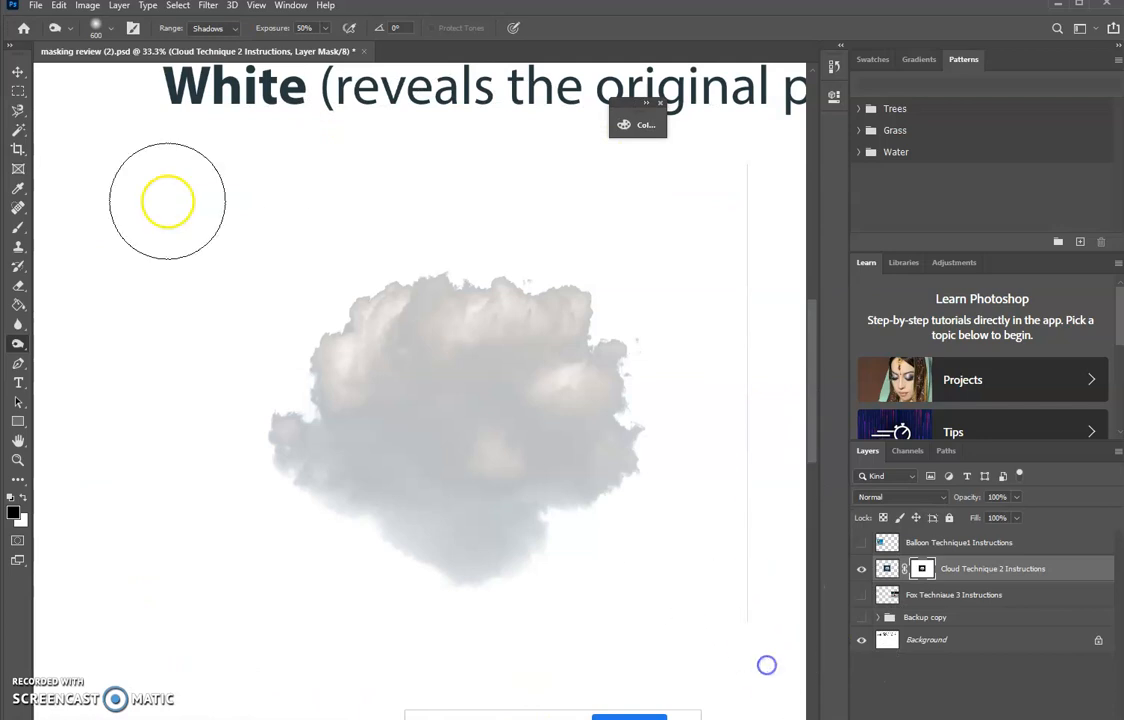
- Paint black with the Brush in Normal mode on the cloud mask over the thin line along the photo's right edge
left_click(16, 230)
mouse_move(728, 172)
left_mouse_down()
mouse_move(733, 634)
mouse_move(743, 603)
mouse_move(744, 158)
mouse_move(757, 662)
mouse_move(785, 407)
mouse_move(786, 225)
left_mouse_up()
left_click(258, 30)
left_click(243, 40)
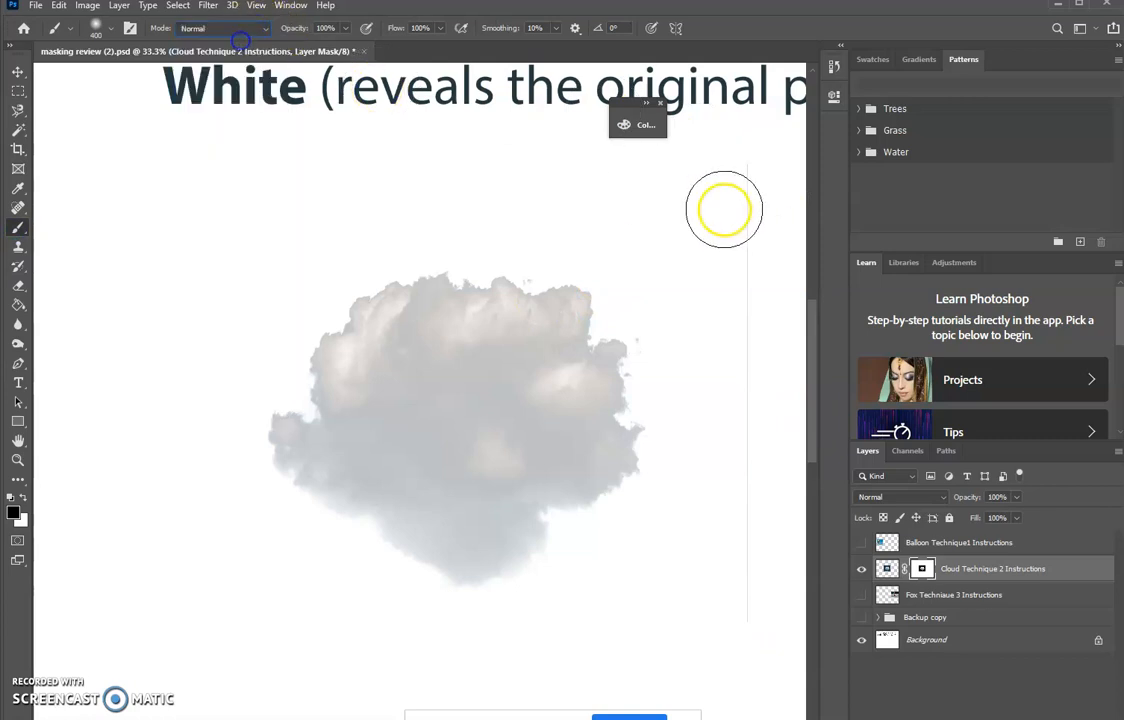
left_click_drag(747, 398, 748, 652)
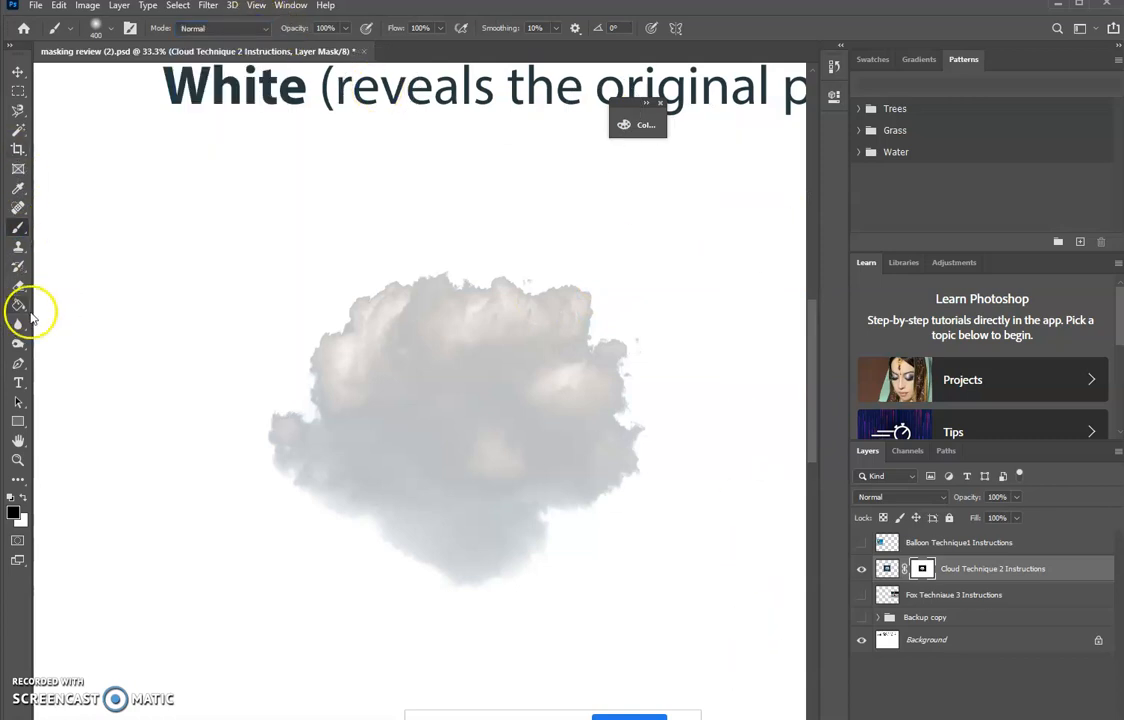
- View the cloud mask on its own, dodge the cloud's centre with a size 300 brush, and return to the composite view
left_click(18, 344)
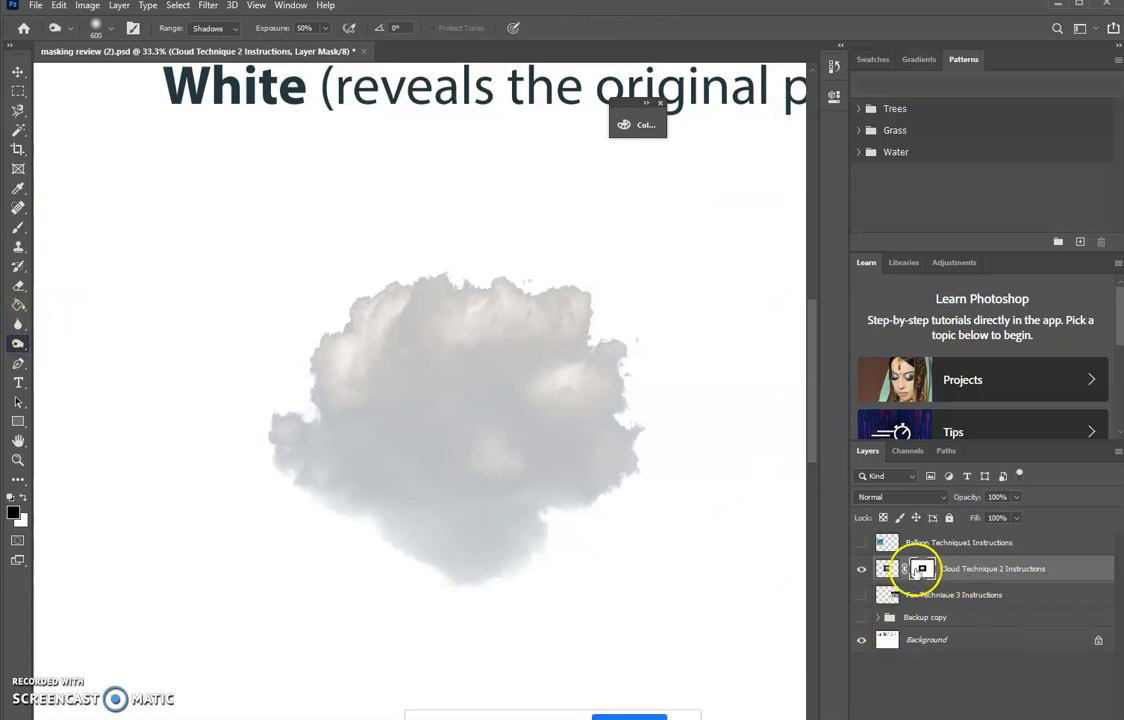
left_click(918, 569, "alt")
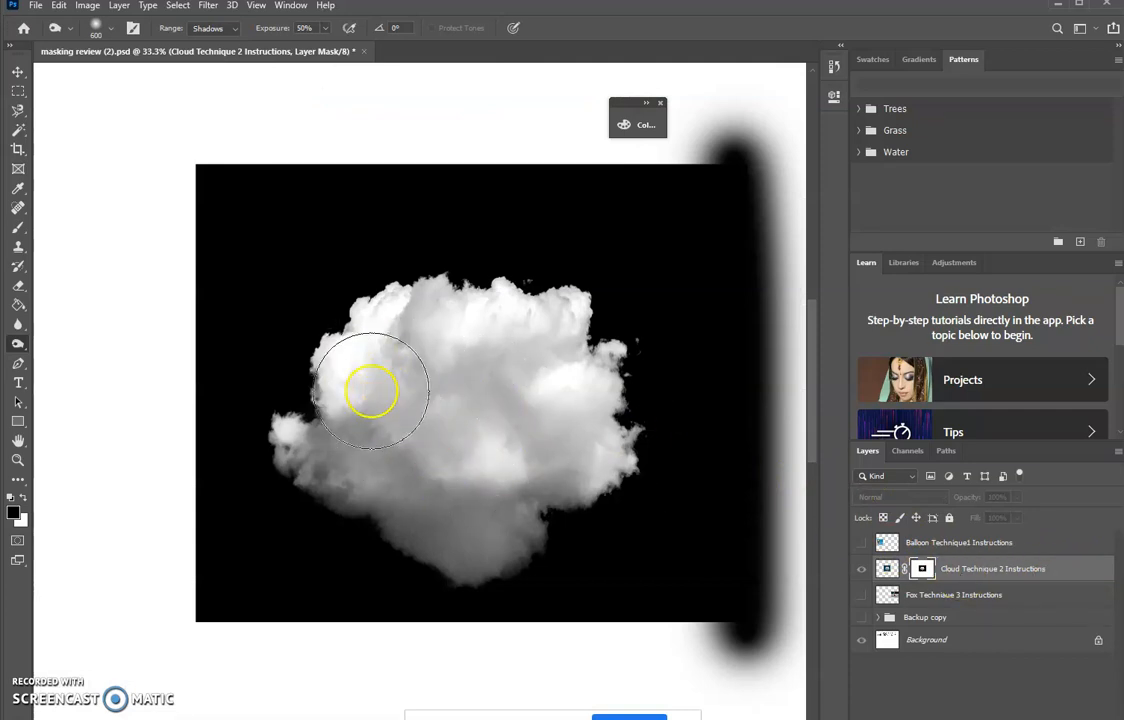
right_click(17, 344)
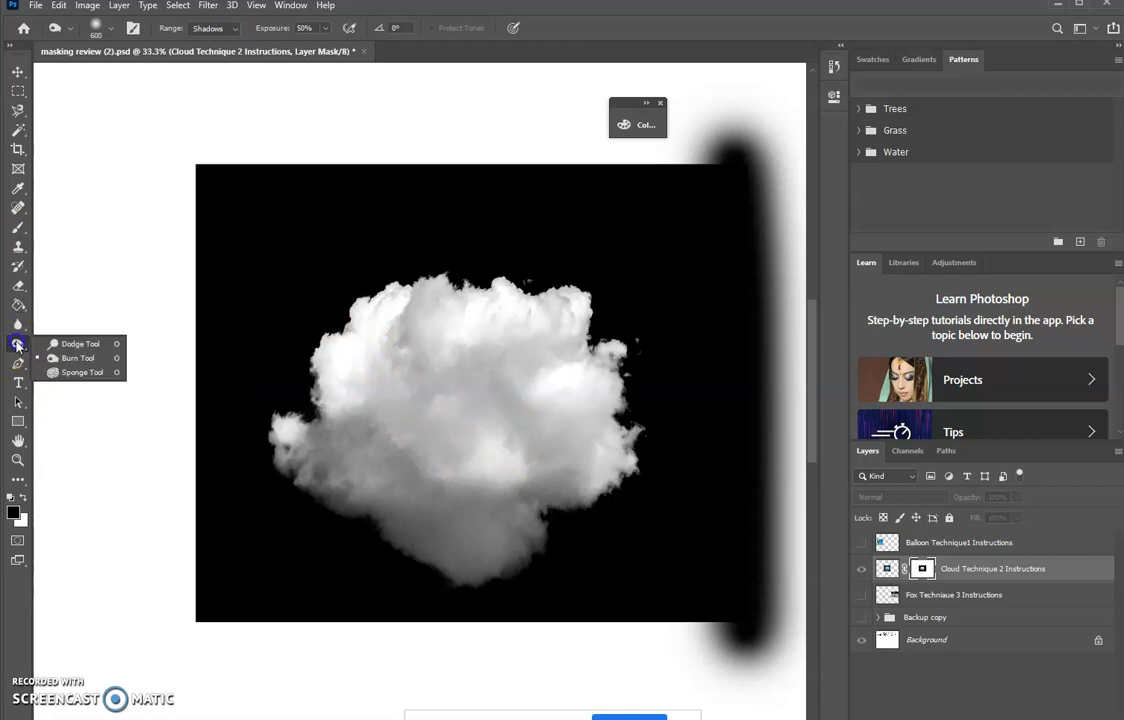
left_click(69, 345)
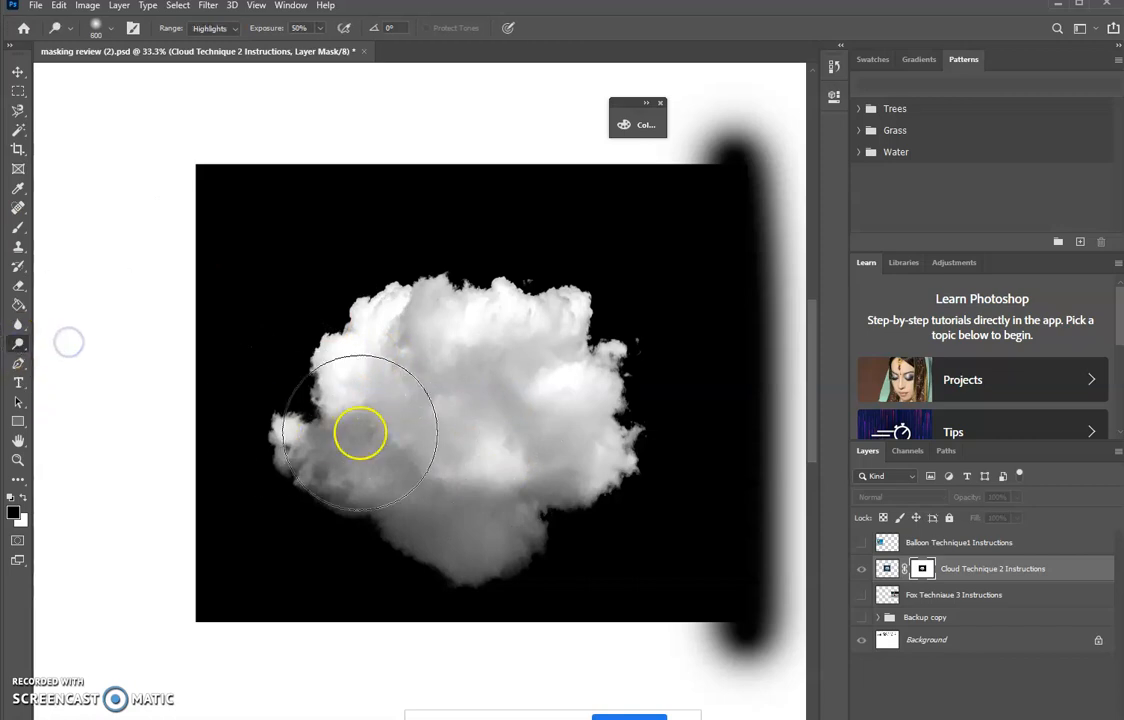
key("bracketleft")
key("bracketleft")
key("bracketleft")
mouse_move(354, 442)
left_mouse_down()
mouse_move(407, 461)
mouse_move(438, 420)
mouse_move(449, 515)
mouse_move(516, 520)
mouse_move(487, 518)
mouse_move(496, 359)
mouse_move(523, 361)
mouse_move(479, 318)
mouse_move(406, 365)
mouse_move(401, 431)
left_mouse_up()
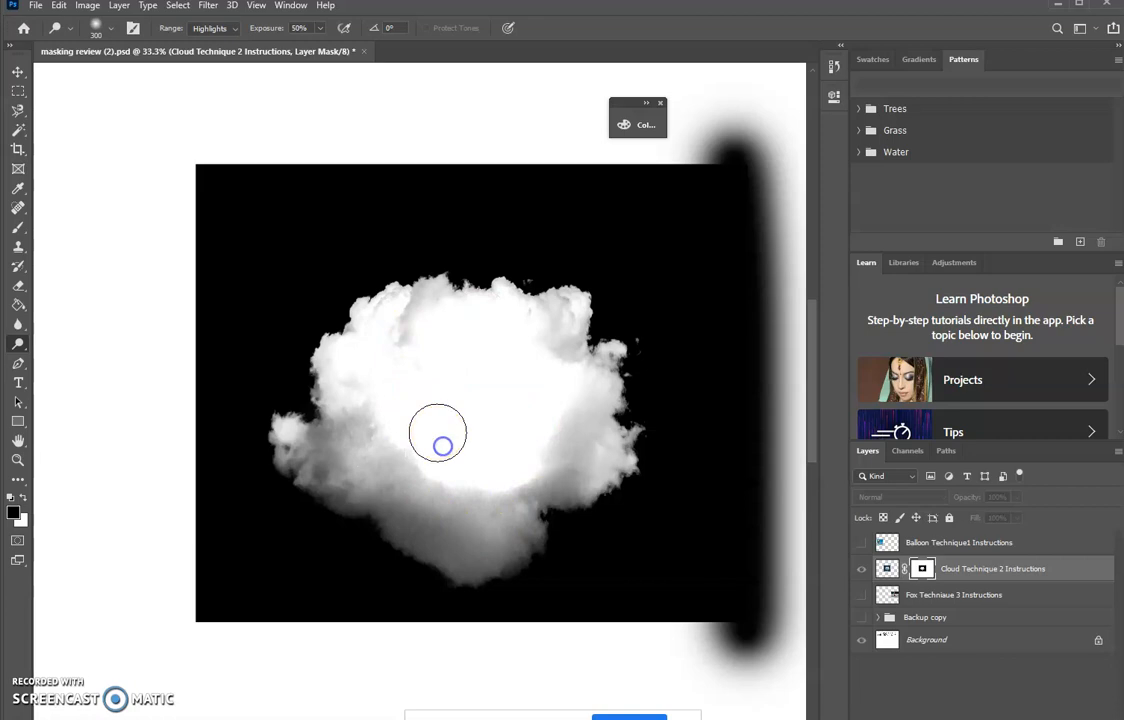
scroll(440, 441, "down", 3)
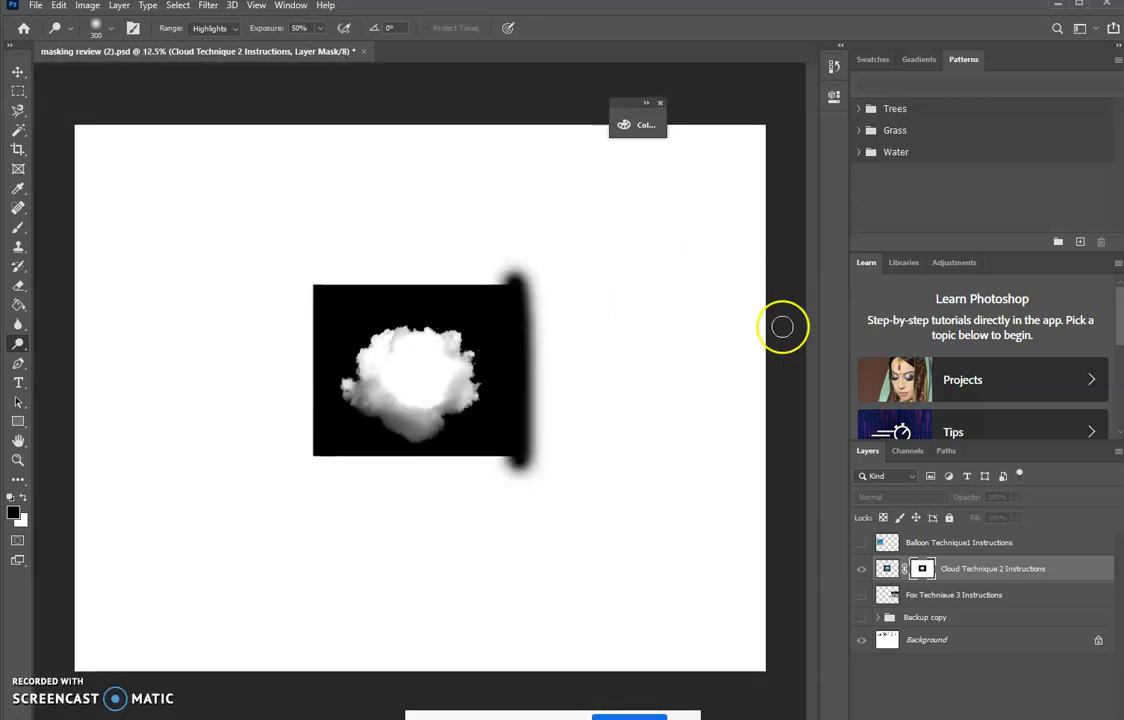
left_click(861, 568)
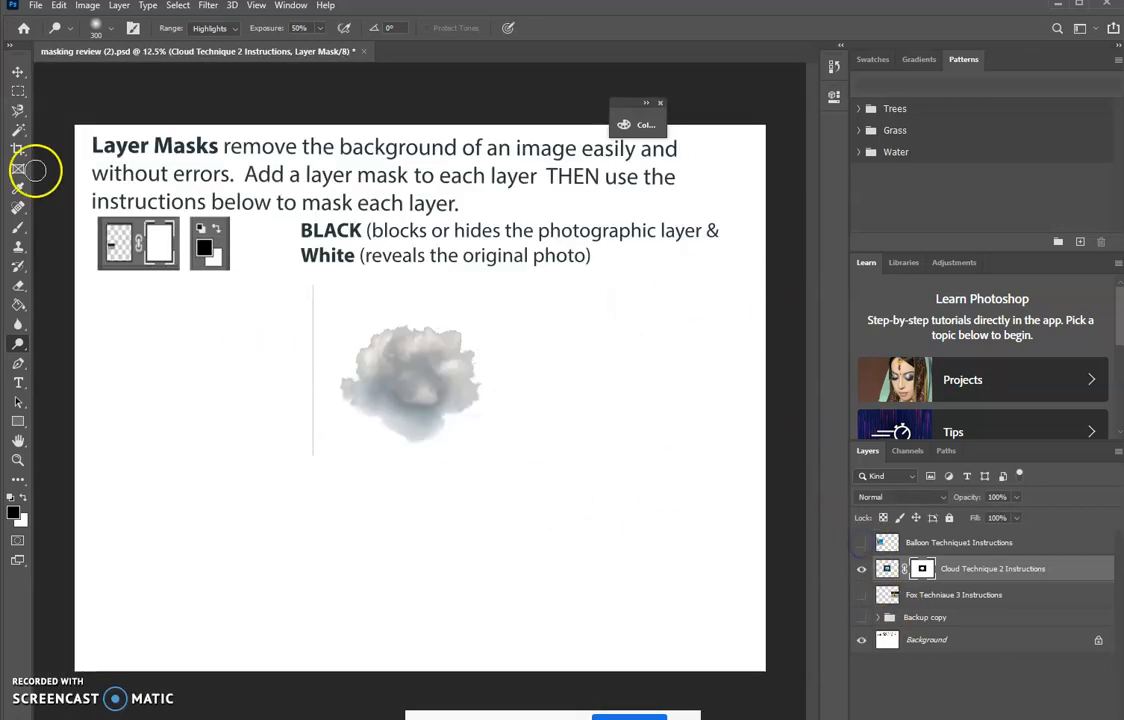
- Show the balloon layer and move the cloud layer above it in the stacking order
left_click(18, 71)
left_click(861, 542)
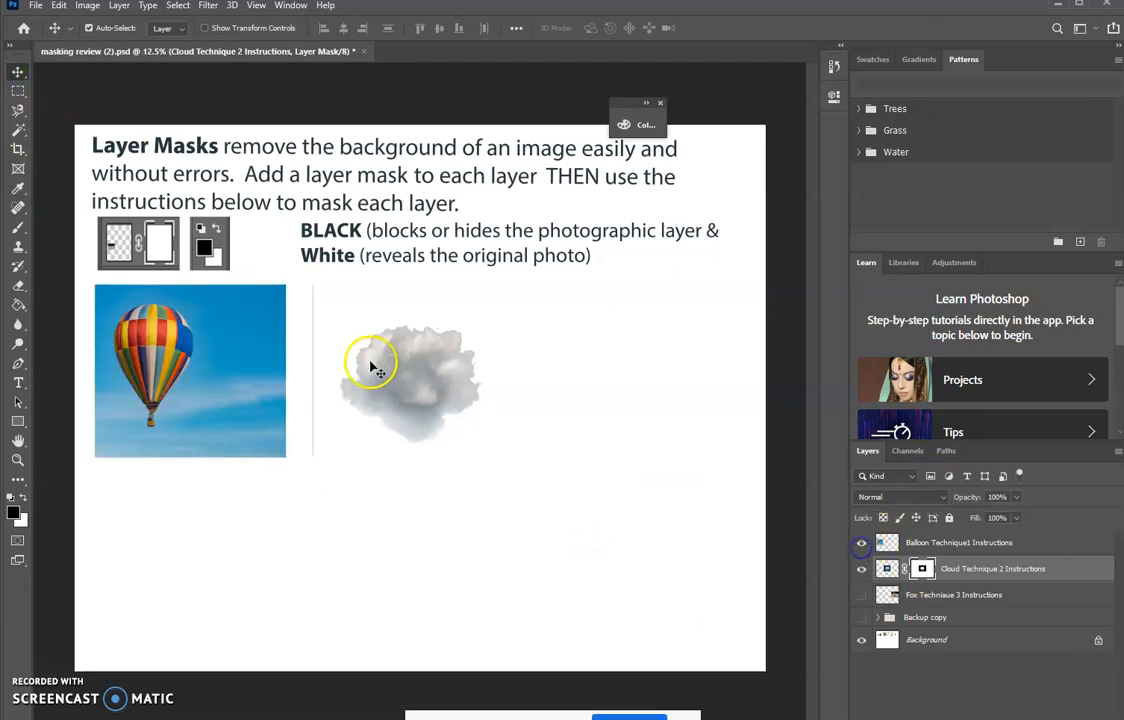
left_click_drag(408, 373, 445, 358)
left_click_drag(1018, 567, 1030, 541)
- Move the masked cloud over the balloon photo so that it covers the right part of the balloon
left_click_drag(326, 369, 177, 348)
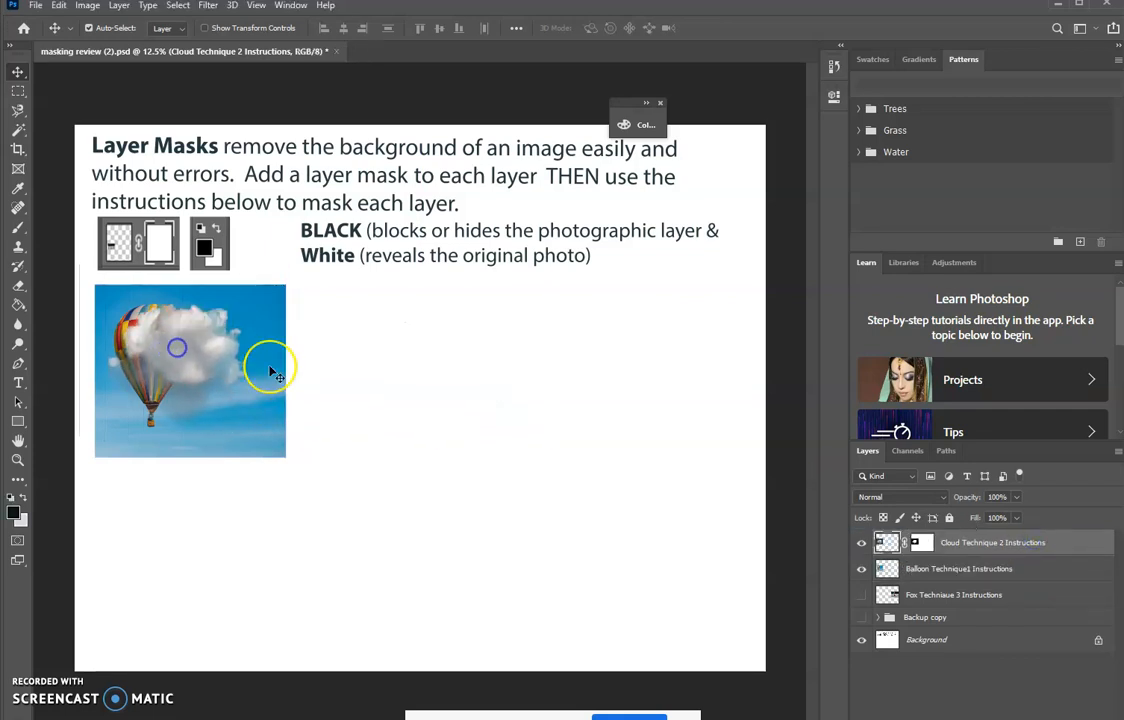
key("ctrl+plus")
key("ctrl+plus")
key("ctrl+plus")
key("h")
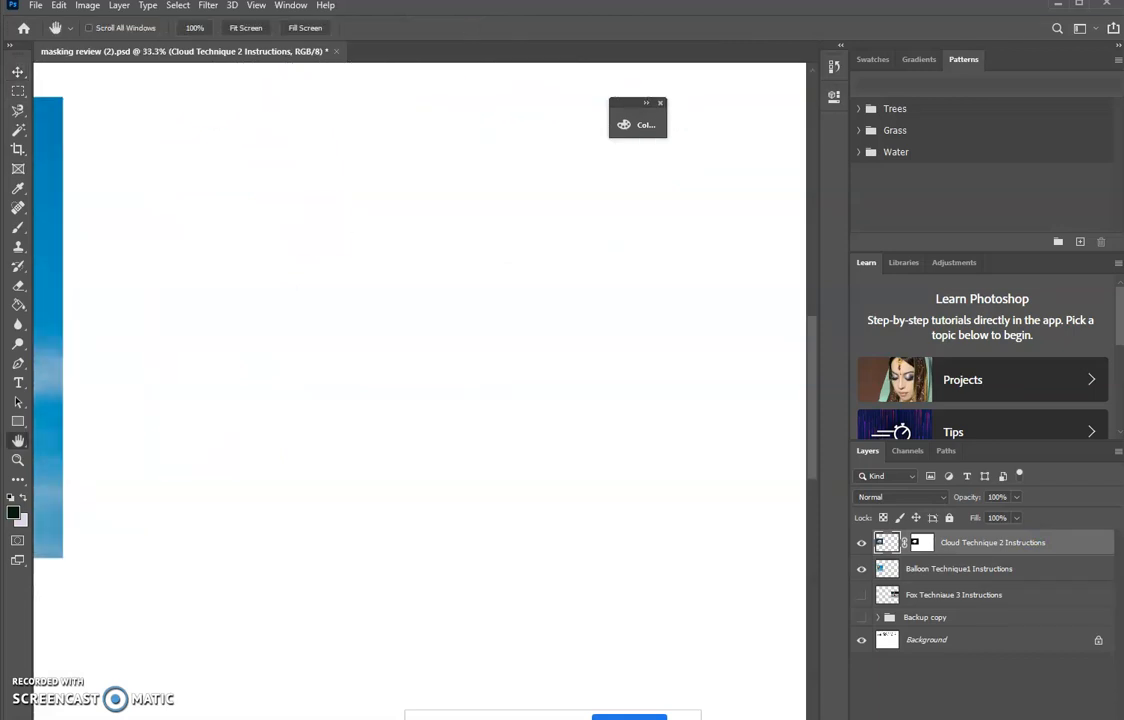
left_click_drag(232, 330, 832, 388)
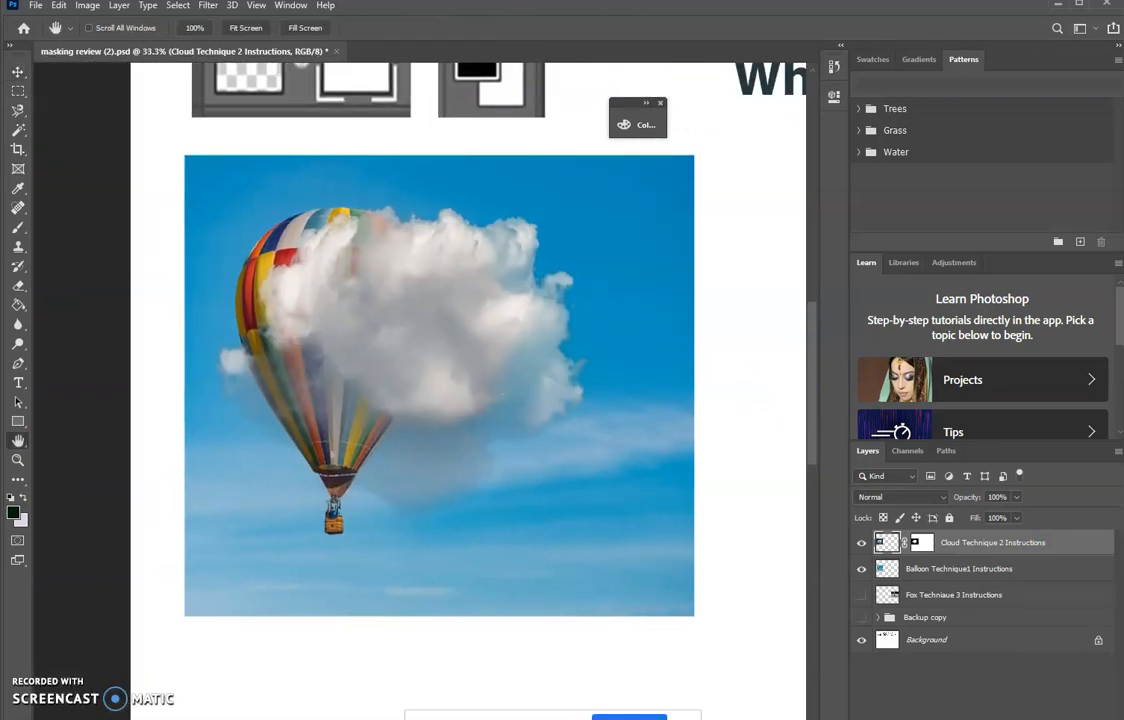
left_click(16, 73)
mouse_move(381, 314)
left_mouse_down()
mouse_move(359, 319)
mouse_move(401, 306)
left_mouse_up()
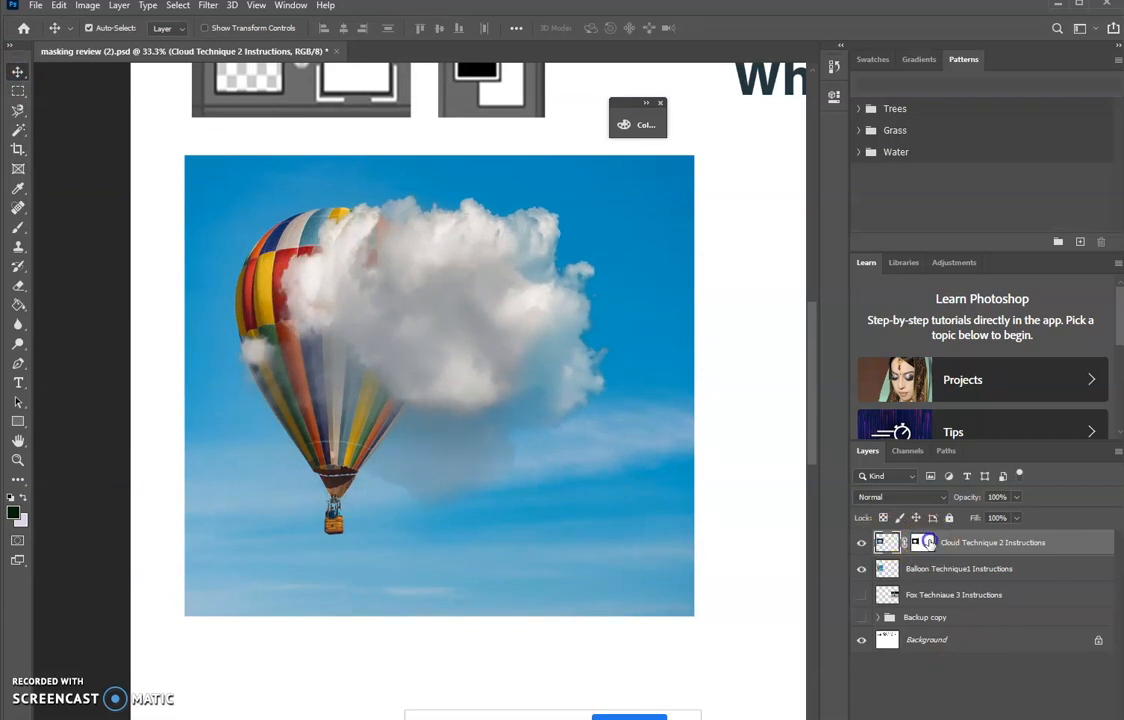
- Display the cloud mask on its own and dodge the grey area at the cloud's lower left
left_click(924, 543)
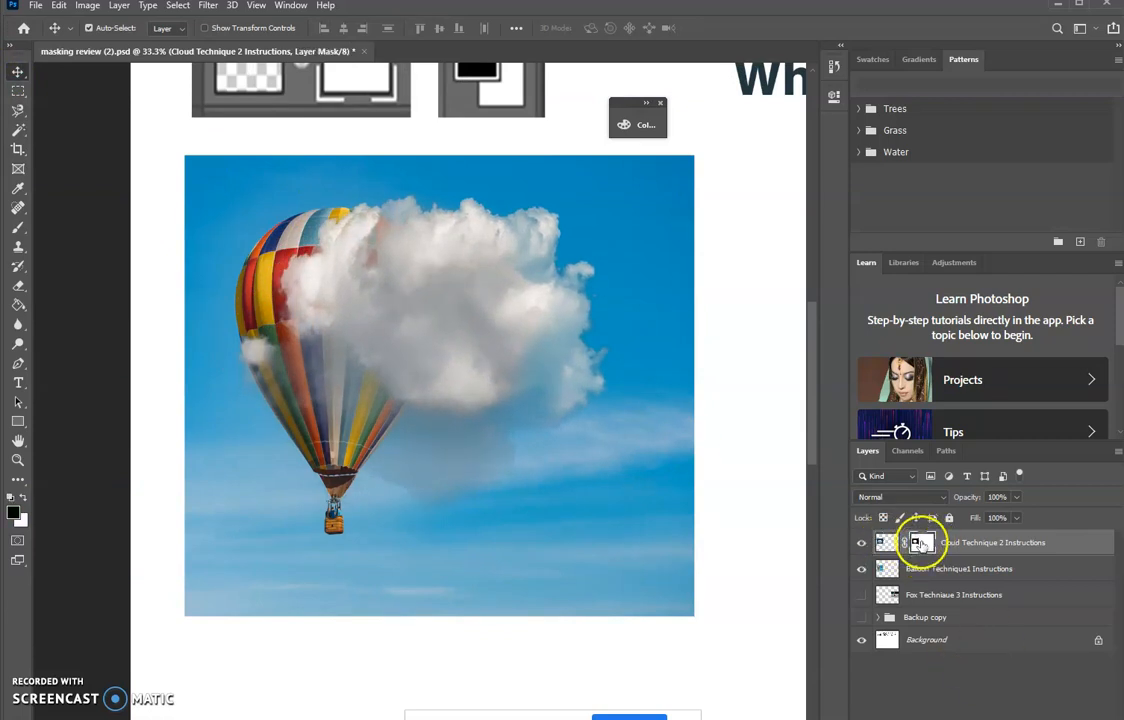
left_click(922, 543, "alt")
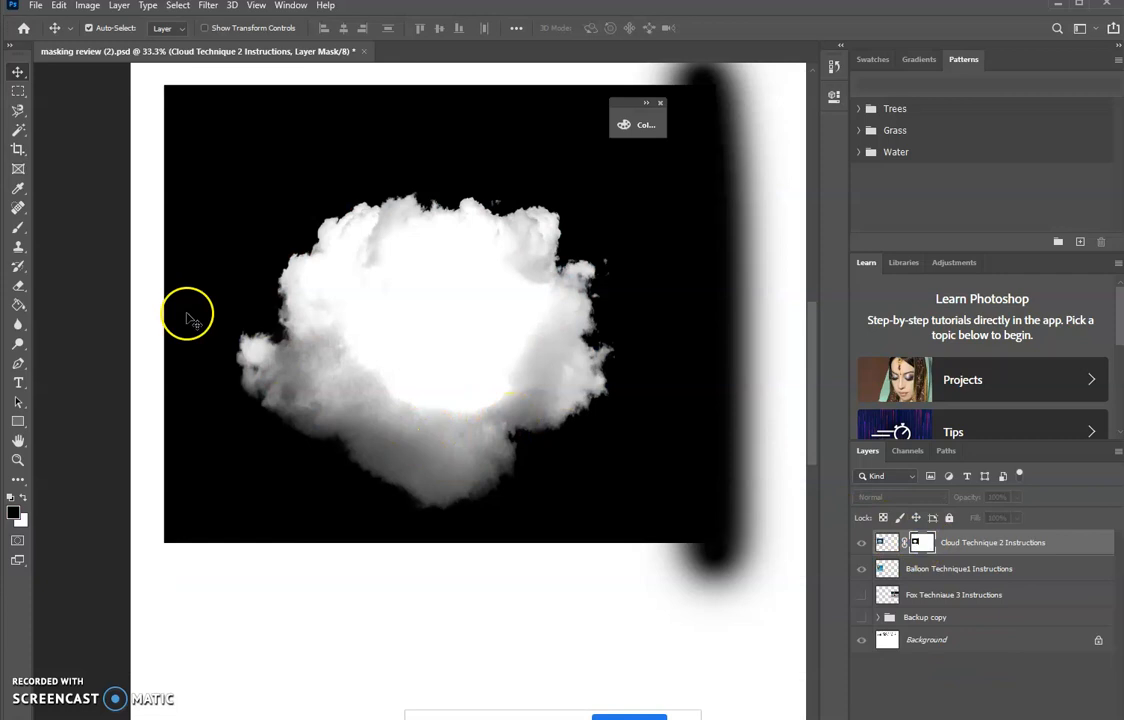
left_click(18, 343)
mouse_move(354, 354)
left_mouse_down()
mouse_move(334, 336)
mouse_move(322, 371)
left_mouse_up()
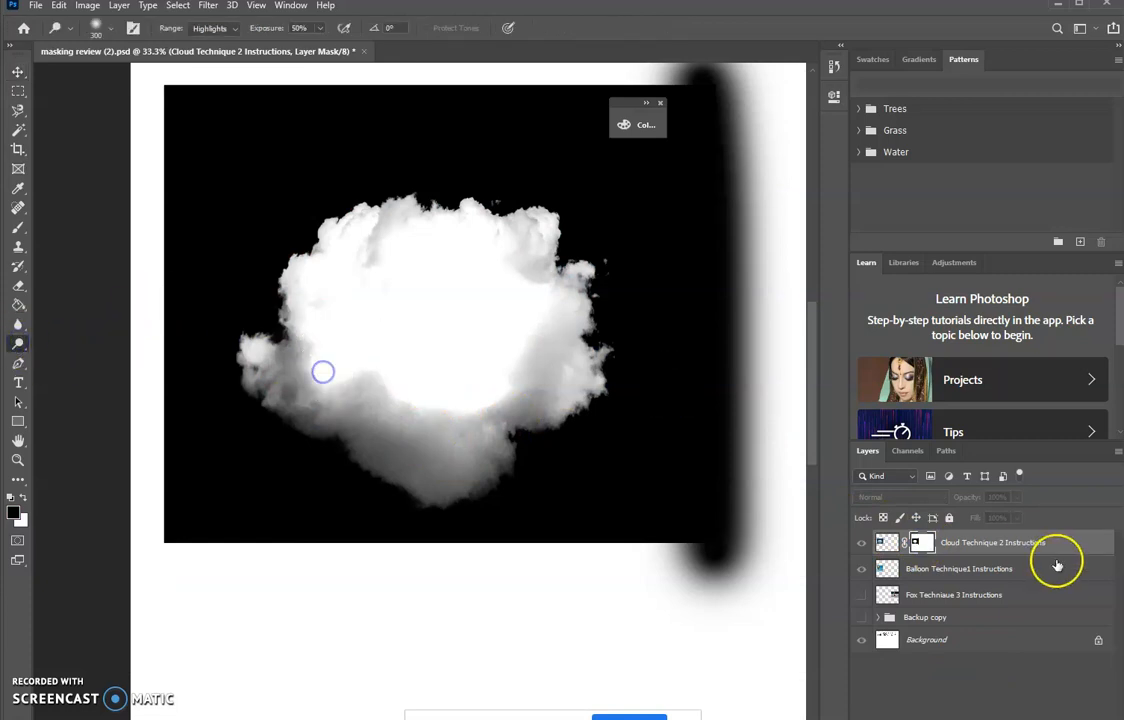
- In the composite view, dodge the cloud mask along its lower left and lower edge, and move the masked cloud slightly right over the balloon
left_click(1071, 570)
left_click(922, 543)
mouse_move(317, 380)
left_mouse_down()
mouse_move(328, 345)
mouse_move(295, 406)
mouse_move(246, 408)
mouse_move(268, 408)
mouse_move(273, 394)
mouse_move(254, 388)
mouse_move(331, 387)
mouse_move(293, 378)
mouse_move(256, 393)
mouse_move(349, 432)
left_mouse_up()
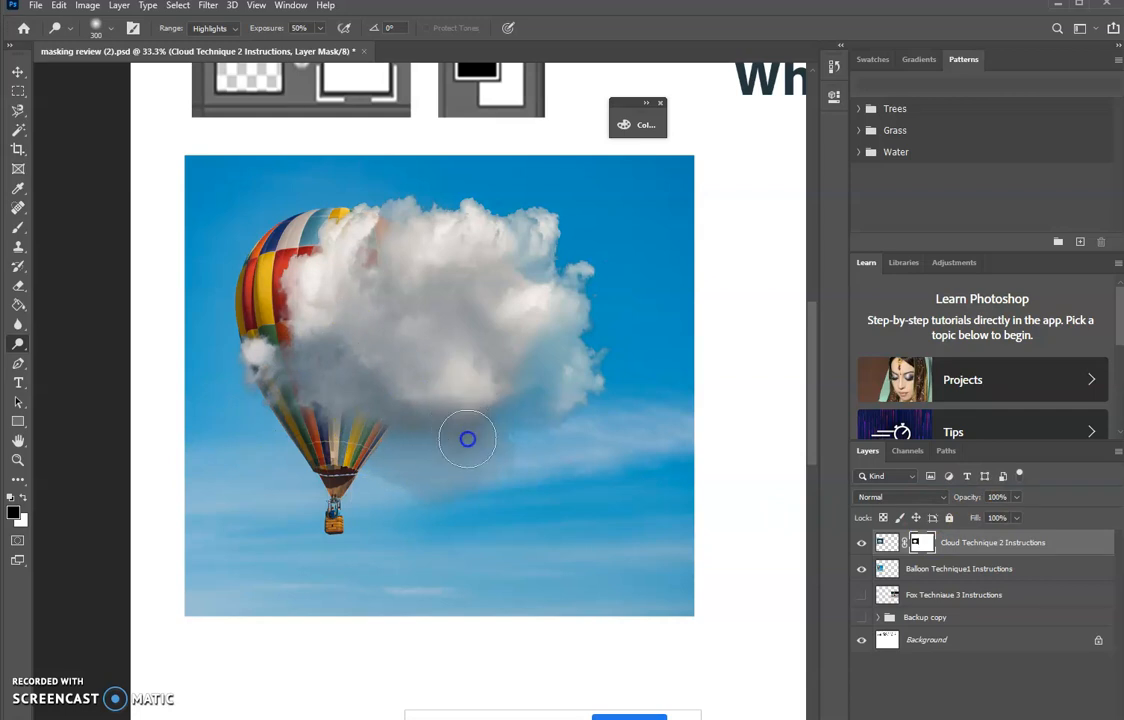
mouse_move(298, 379)
left_mouse_down()
mouse_move(301, 359)
mouse_move(220, 390)
left_mouse_up()
mouse_move(496, 280)
left_mouse_down()
mouse_move(524, 342)
mouse_move(559, 328)
mouse_move(510, 441)
mouse_move(465, 454)
mouse_move(436, 408)
mouse_move(403, 424)
mouse_move(379, 398)
mouse_move(287, 387)
mouse_move(218, 417)
mouse_move(206, 410)
mouse_move(362, 372)
mouse_move(411, 374)
mouse_move(471, 484)
mouse_move(495, 456)
left_mouse_up()
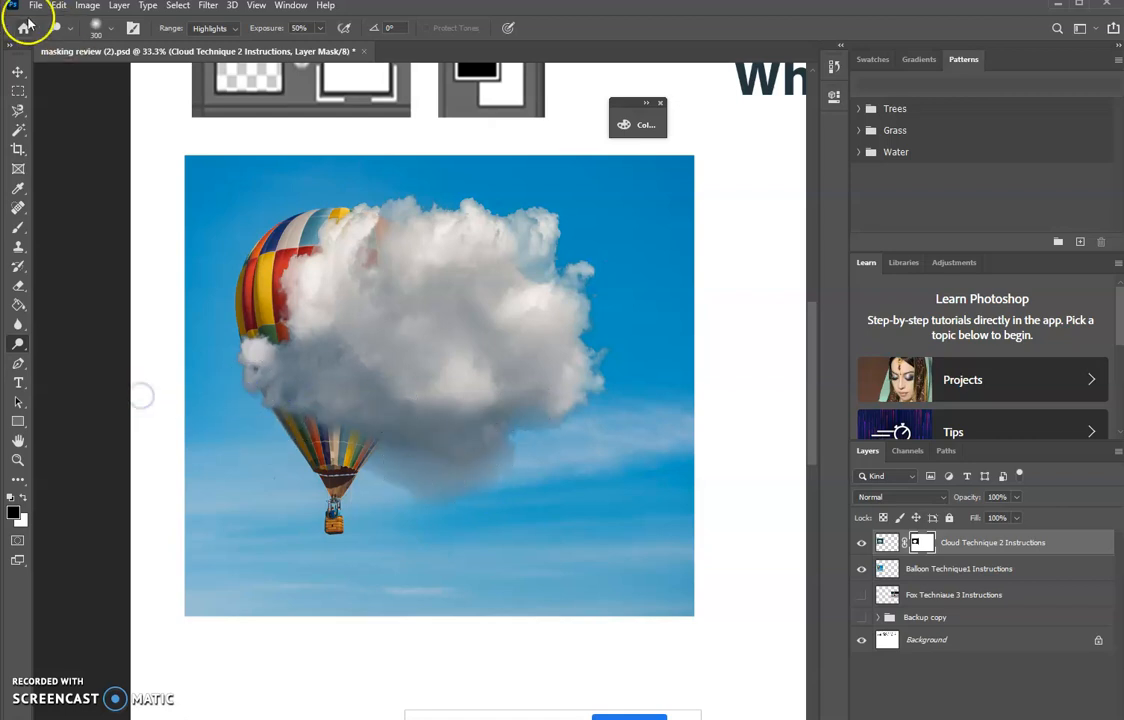
left_click(18, 72)
left_click_drag(440, 328, 473, 321)
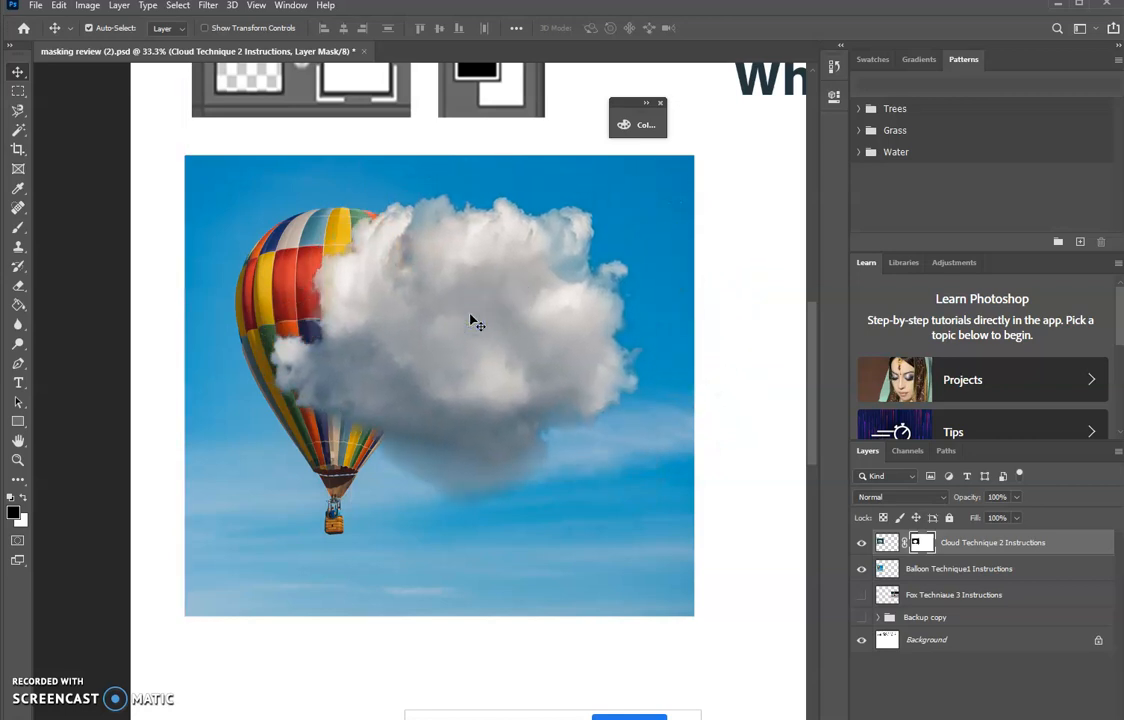
- Expand and show the Backup copy group, hiding its balloon and fox copies so only the cloud copy is displayed
key("ctrl+minus")
key("ctrl+minus")
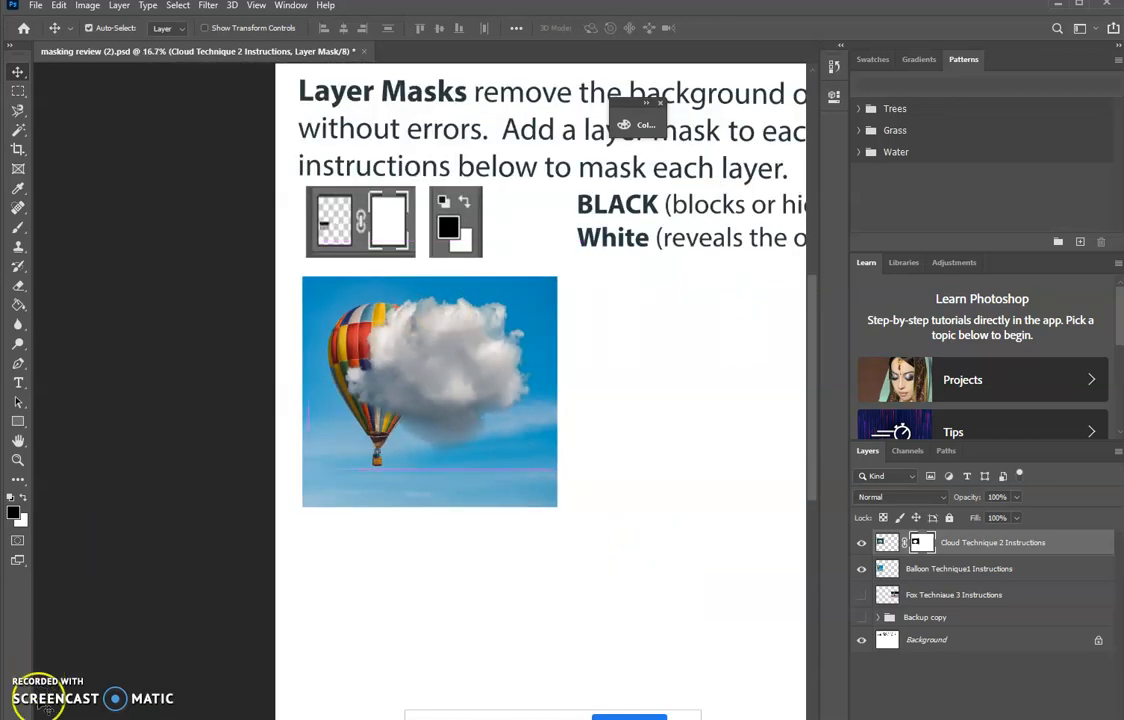
key("ctrl+0")
left_click(897, 636)
left_click(884, 618)
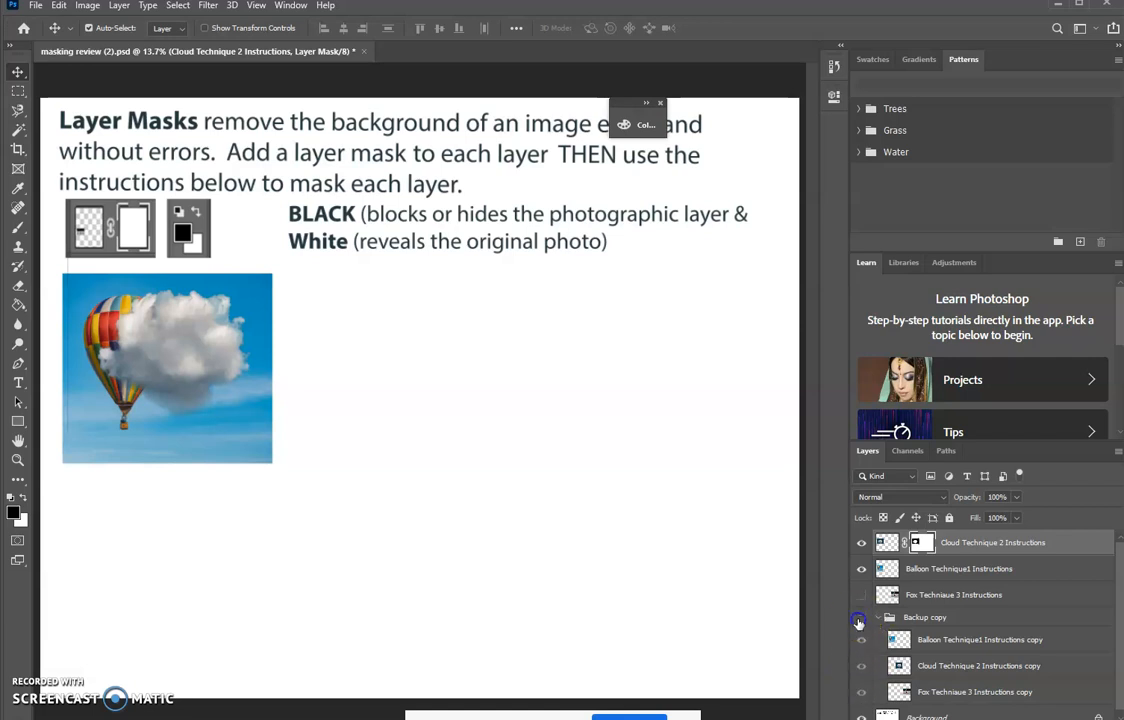
left_click(859, 619)
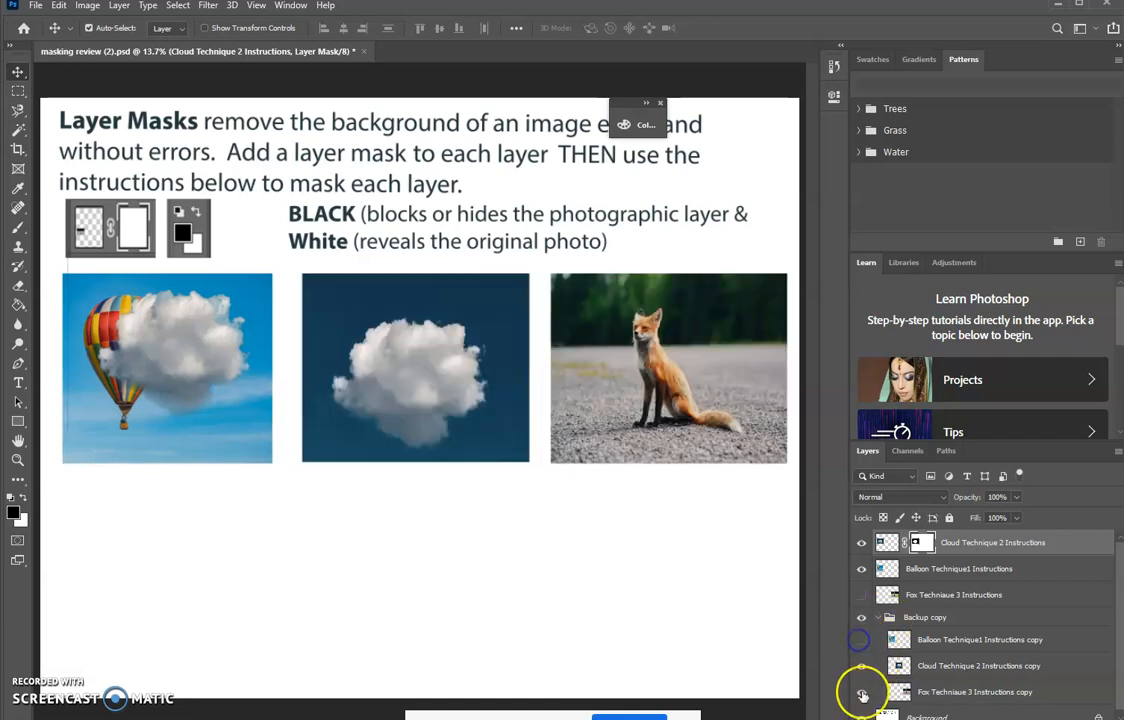
left_click(861, 692)
- Add a layer mask to the Cloud Technique 2 Instructions copy layer and draw a rectangular selection around its cloud photo
left_click(953, 665)
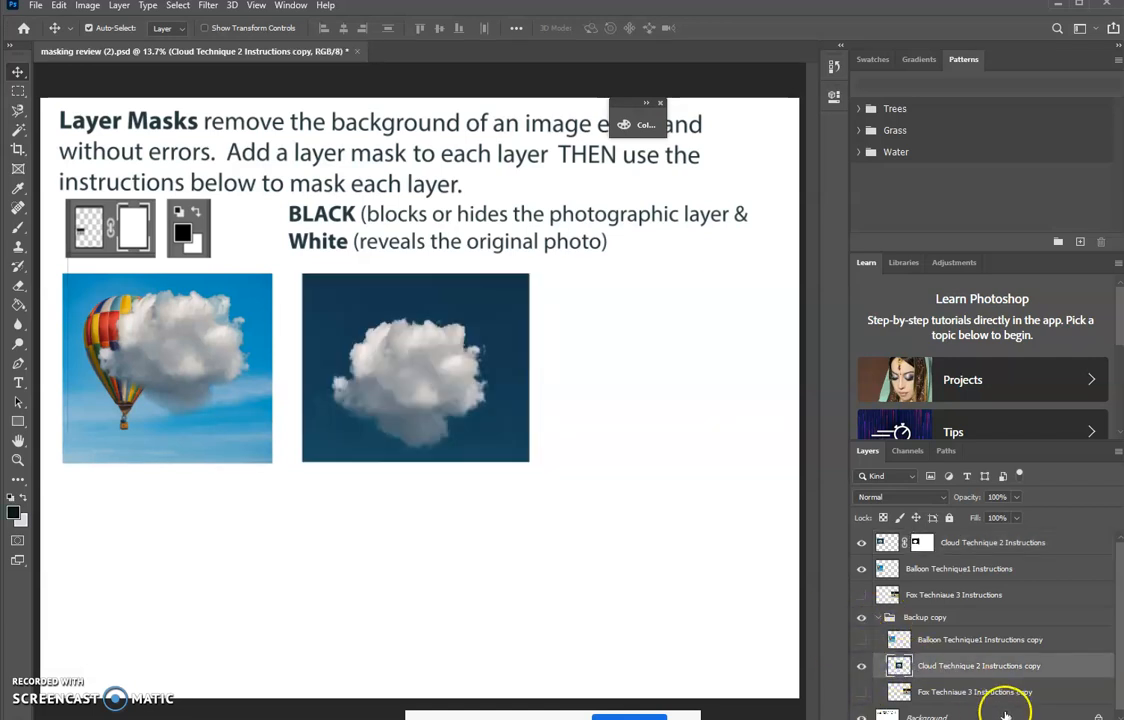
left_click(963, 718)
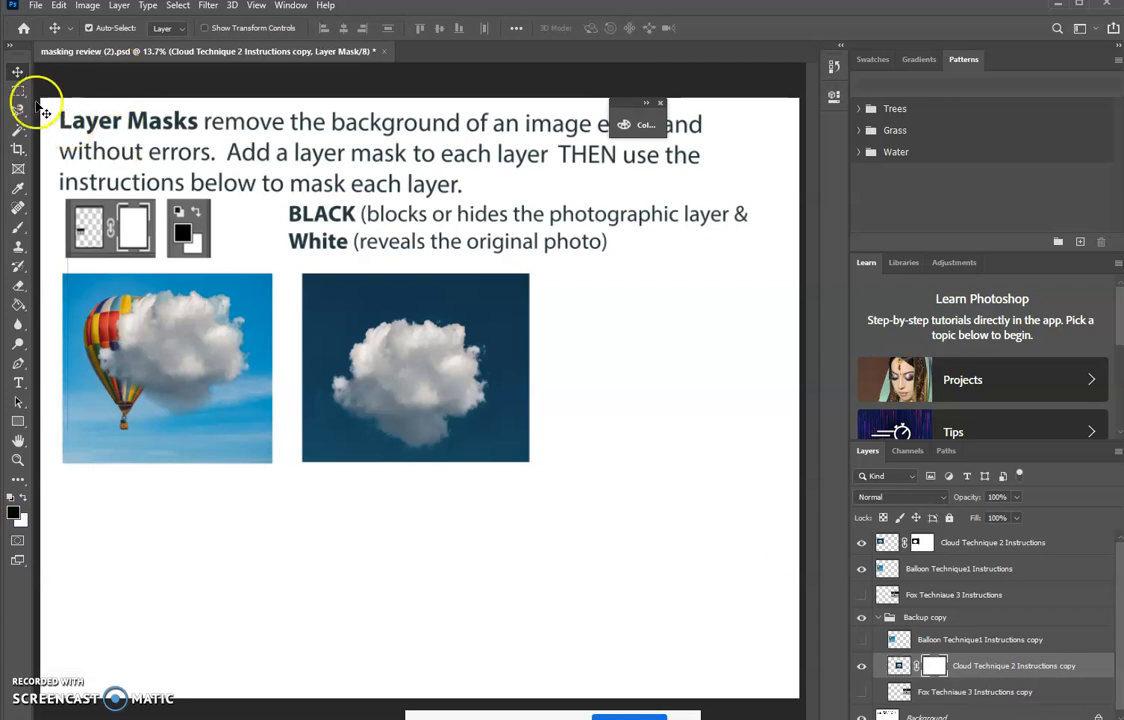
left_click(18, 90)
left_click_drag(284, 261, 548, 476)
- Try to copy the selected cloud area and paste it in place into the cloud copy's layer mask
left_click(59, 5)
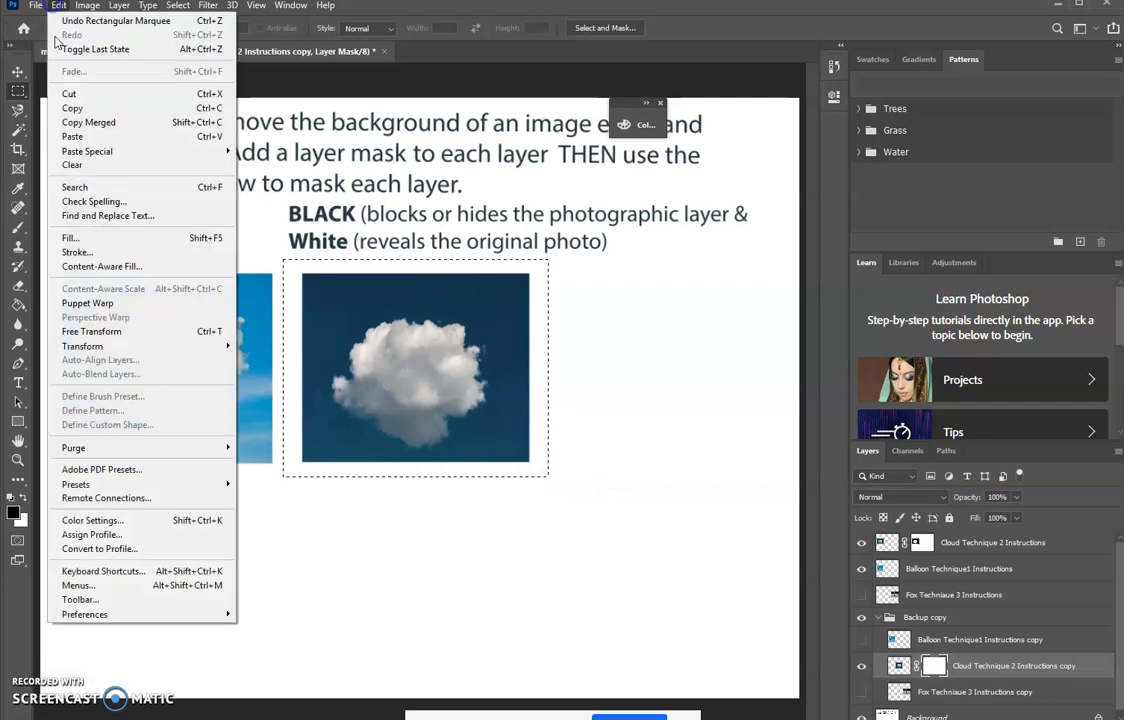
left_click(62, 103)
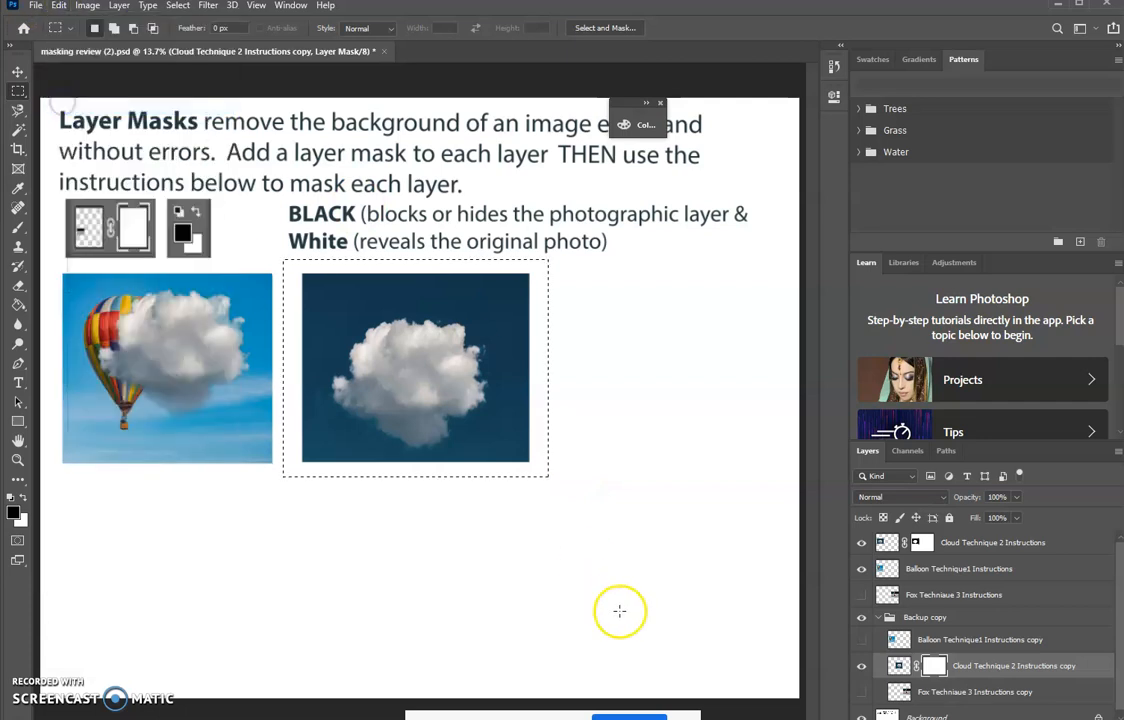
left_click(933, 667, "alt")
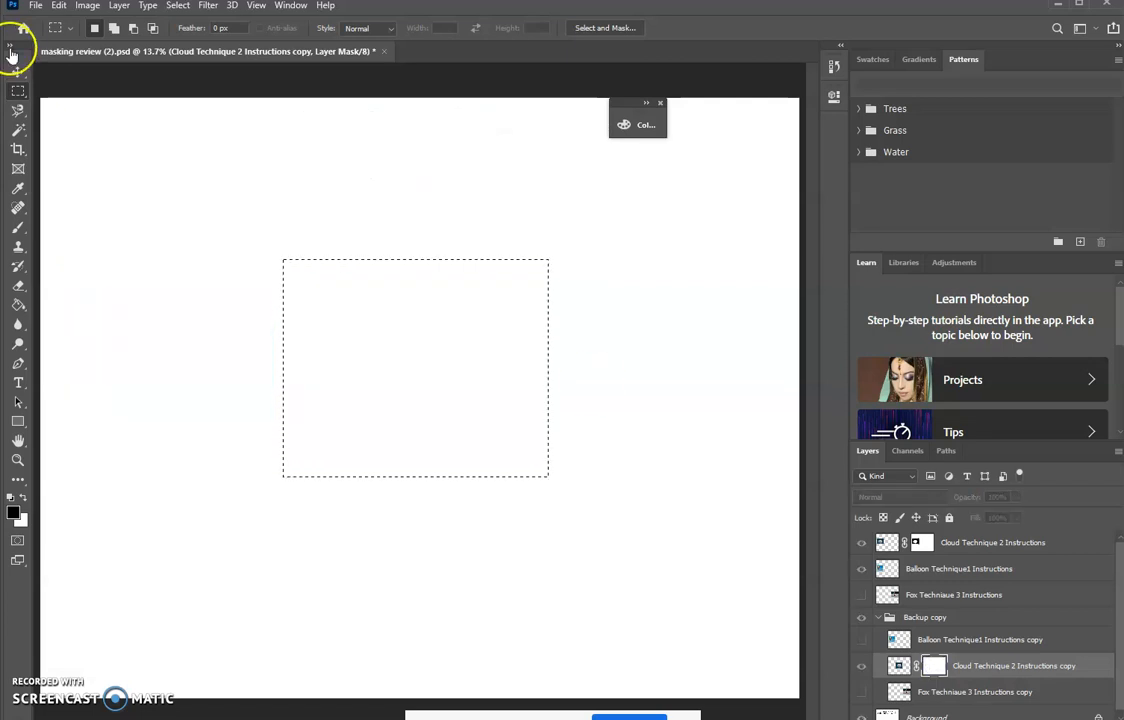
left_click(62, 7)
mouse_move(100, 150)
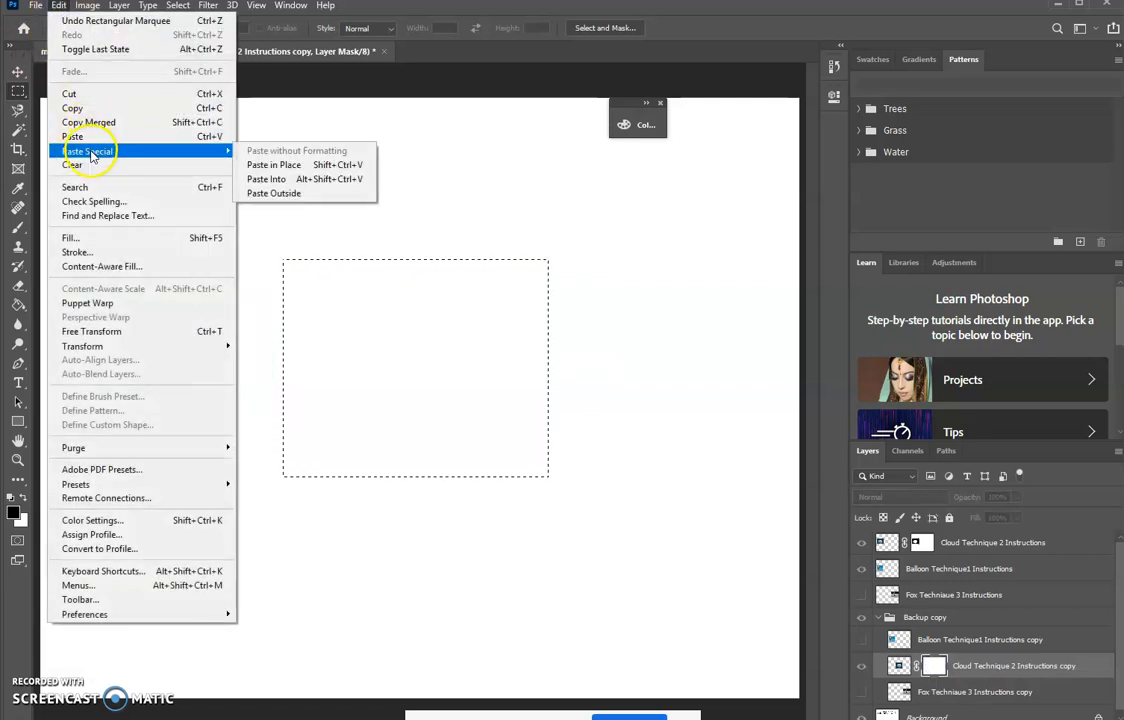
left_click(270, 165)
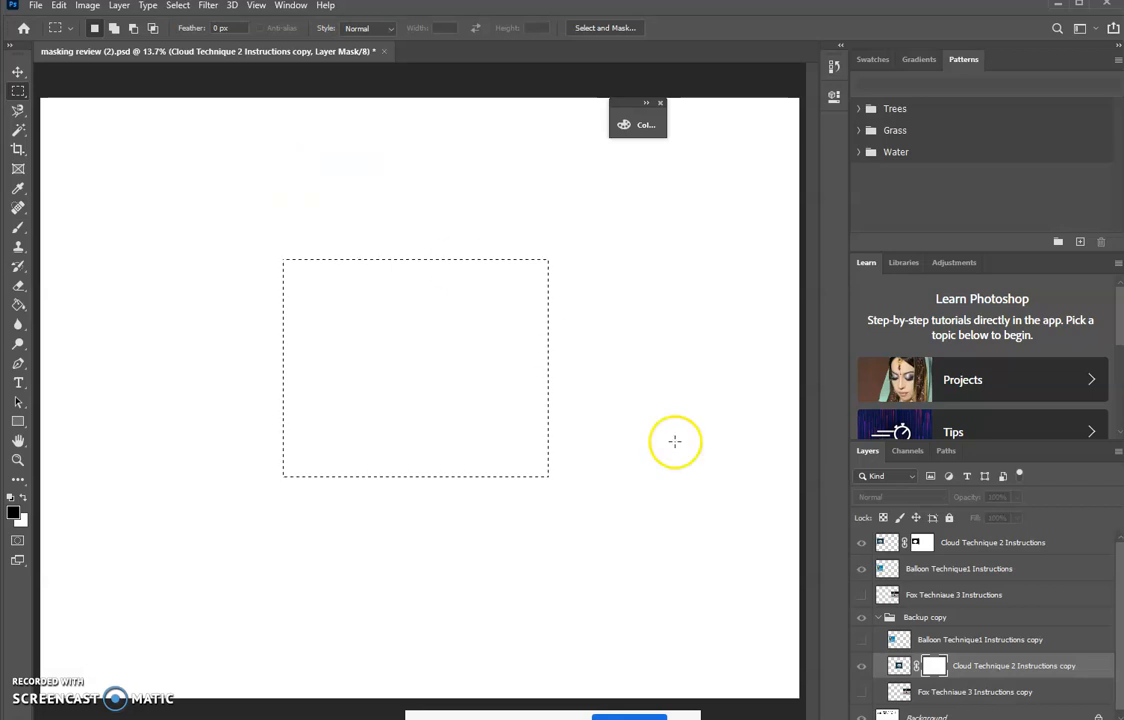
- Copy the cloud photo from the layer's image and paste it in place into the cloud copy's layer mask
left_click(899, 665)
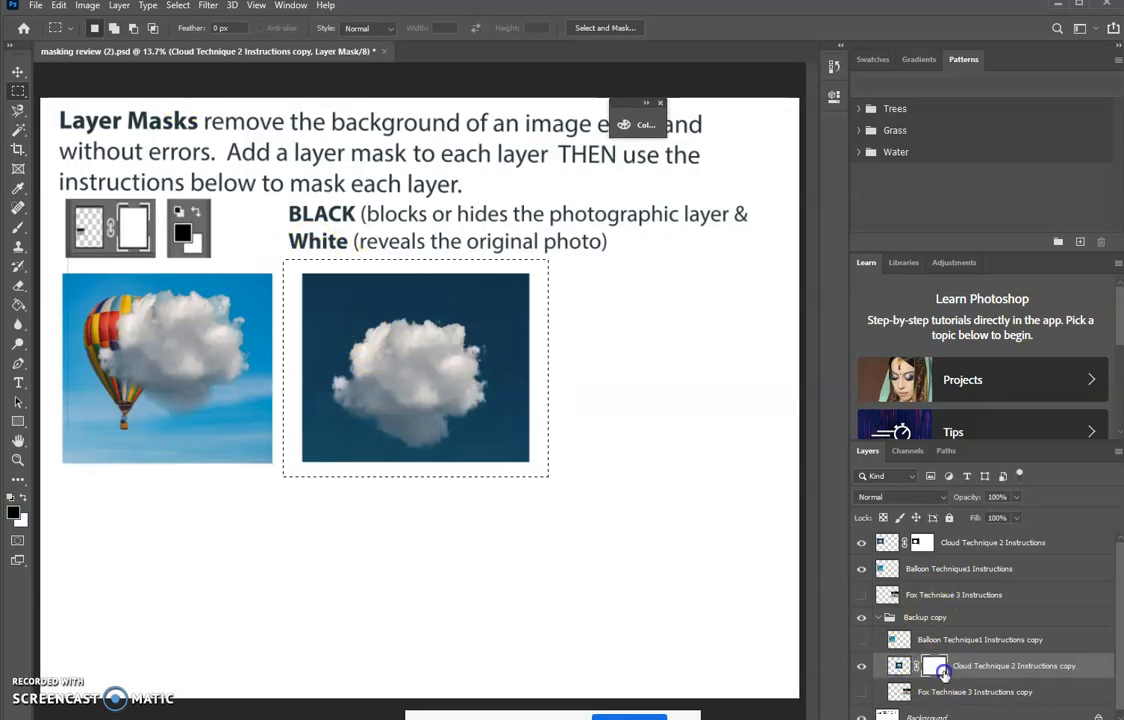
left_click(940, 670, "alt")
left_click(59, 5)
mouse_move(223, 156)
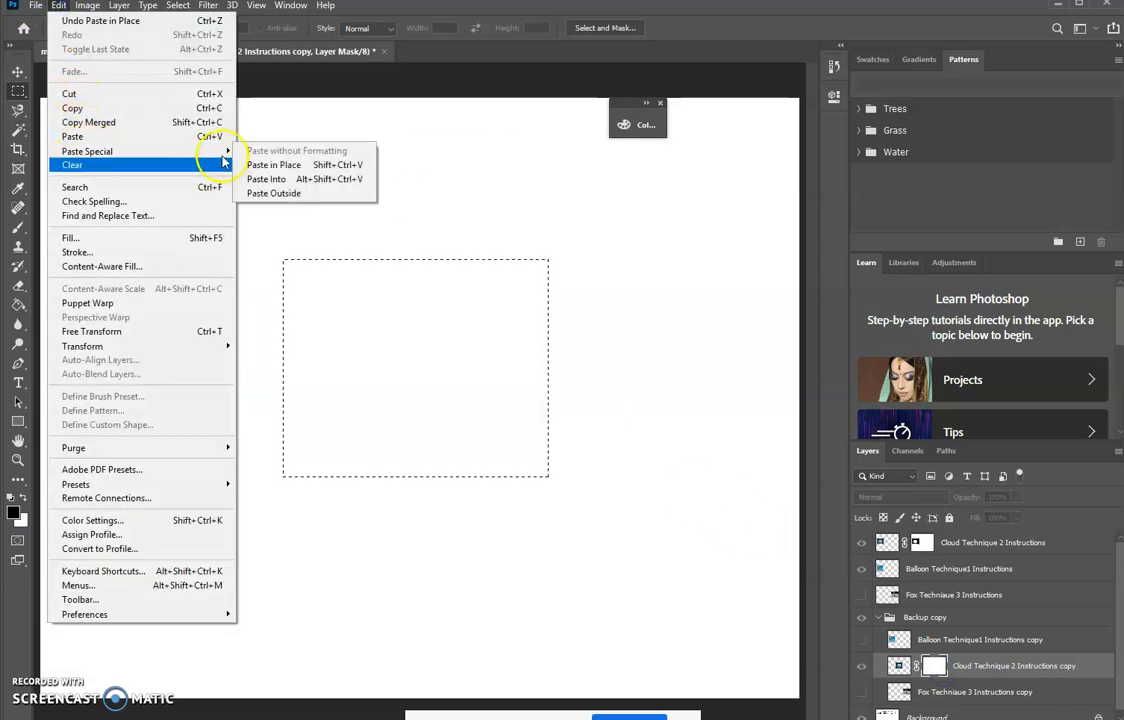
left_click(266, 164)
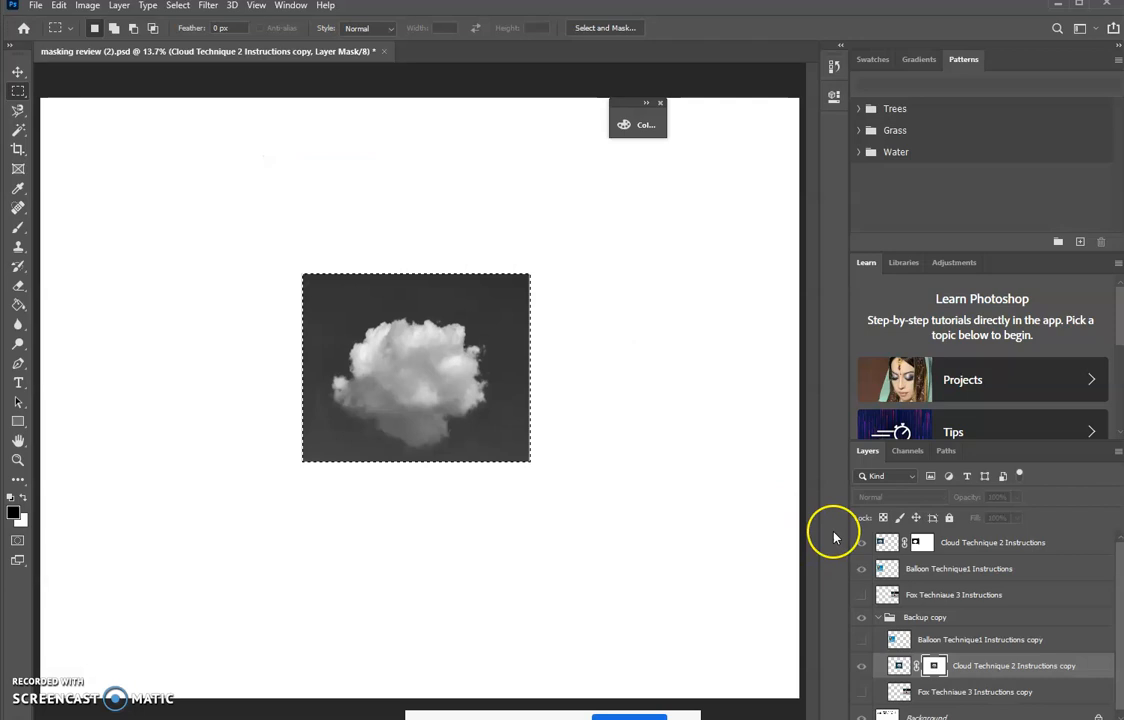
- Display the cloud copy's mask on its own and burn the background around the cloud to black with a size 600 brush, range Shadows
left_click(1100, 663)
left_click(935, 665)
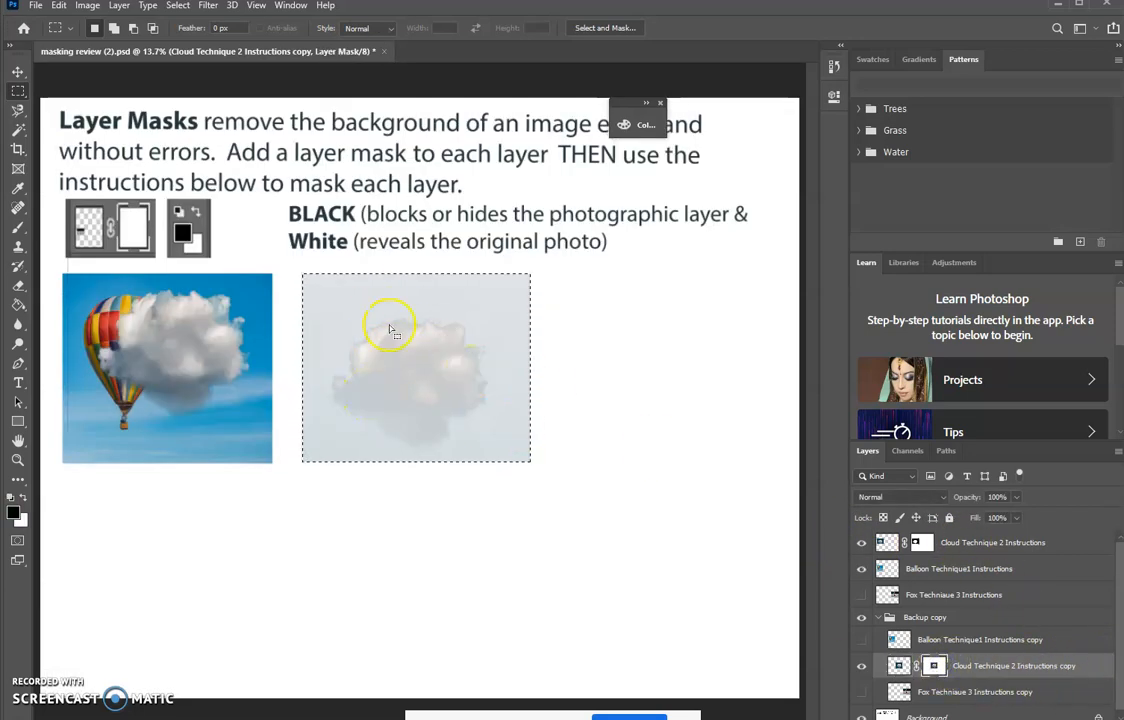
left_click(935, 665, "alt")
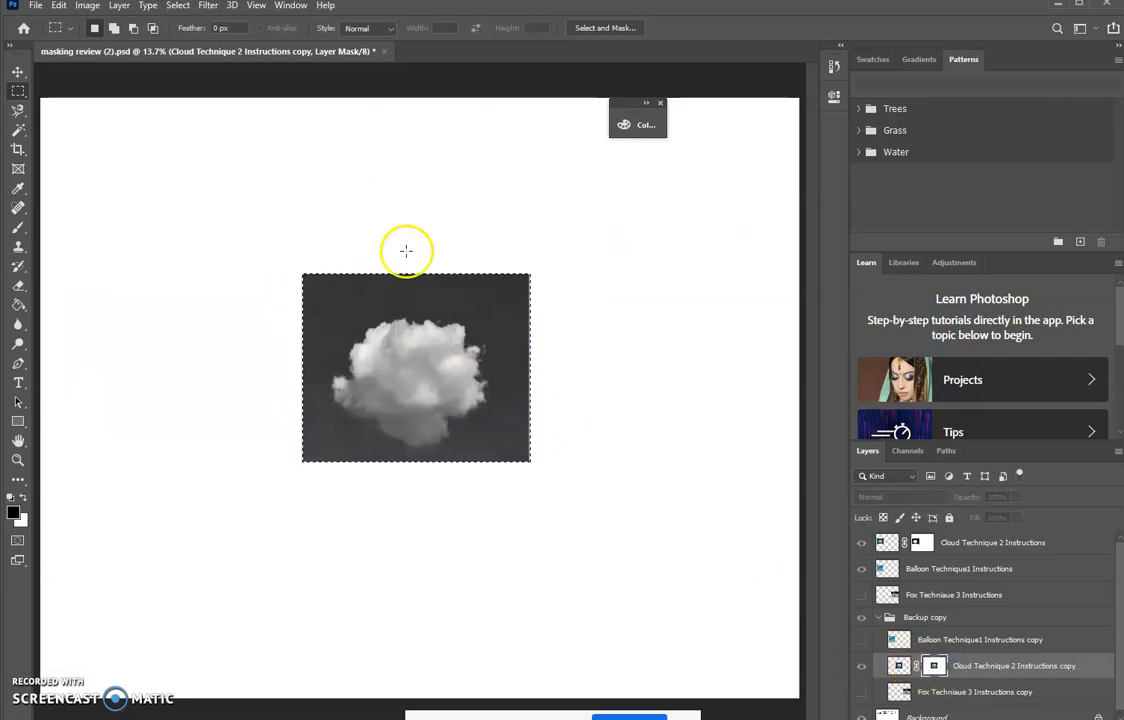
left_click(18, 345)
left_click_drag(20, 348, 60, 363)
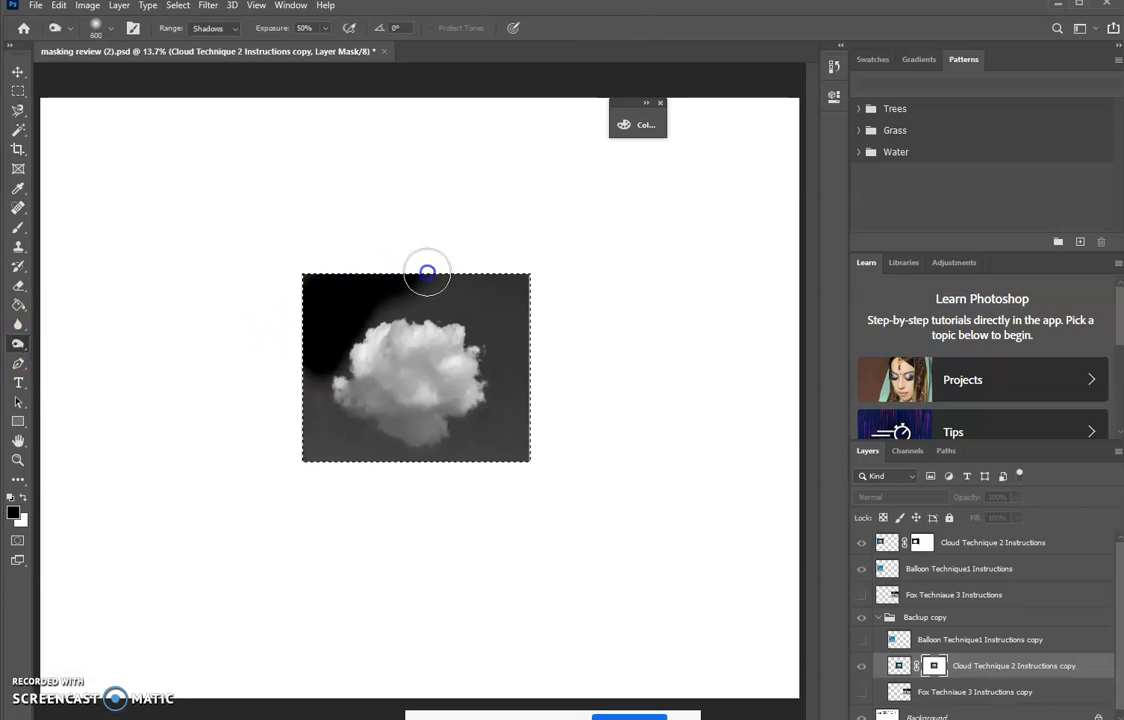
mouse_move(486, 418)
left_mouse_down()
mouse_move(414, 469)
mouse_move(366, 452)
mouse_move(319, 414)
mouse_move(588, 464)
left_mouse_up()
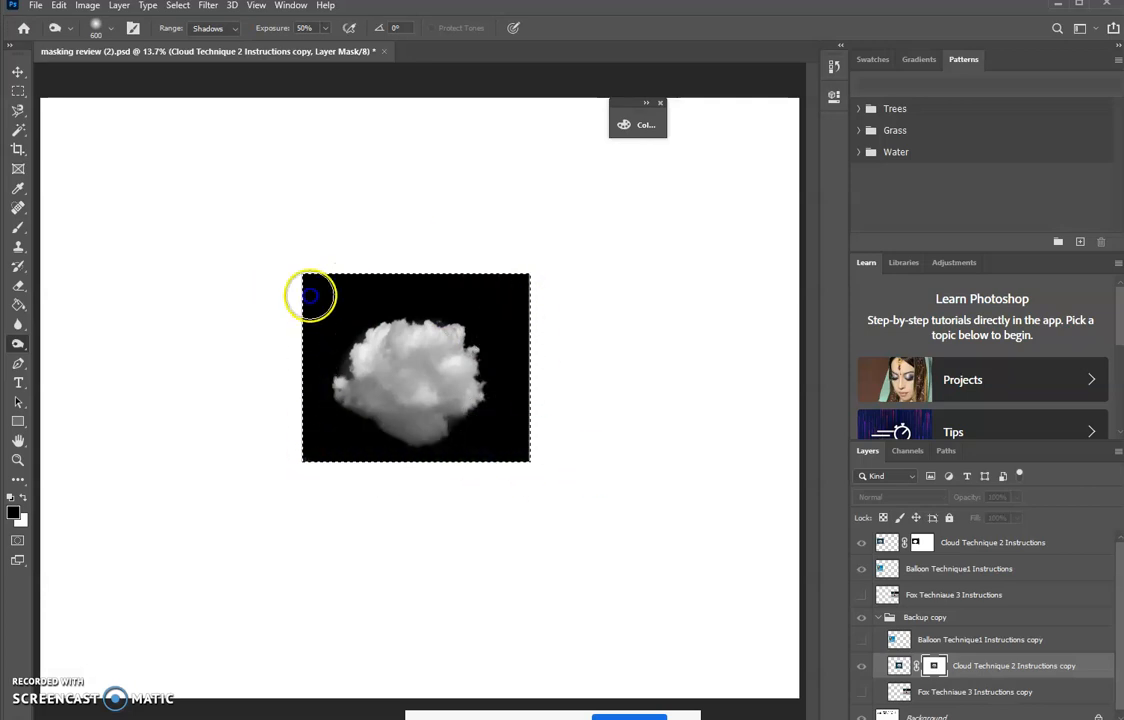
mouse_move(351, 467)
left_mouse_down()
mouse_move(578, 463)
mouse_move(533, 384)
mouse_move(381, 262)
mouse_move(295, 478)
mouse_move(504, 492)
mouse_move(538, 279)
left_mouse_up()
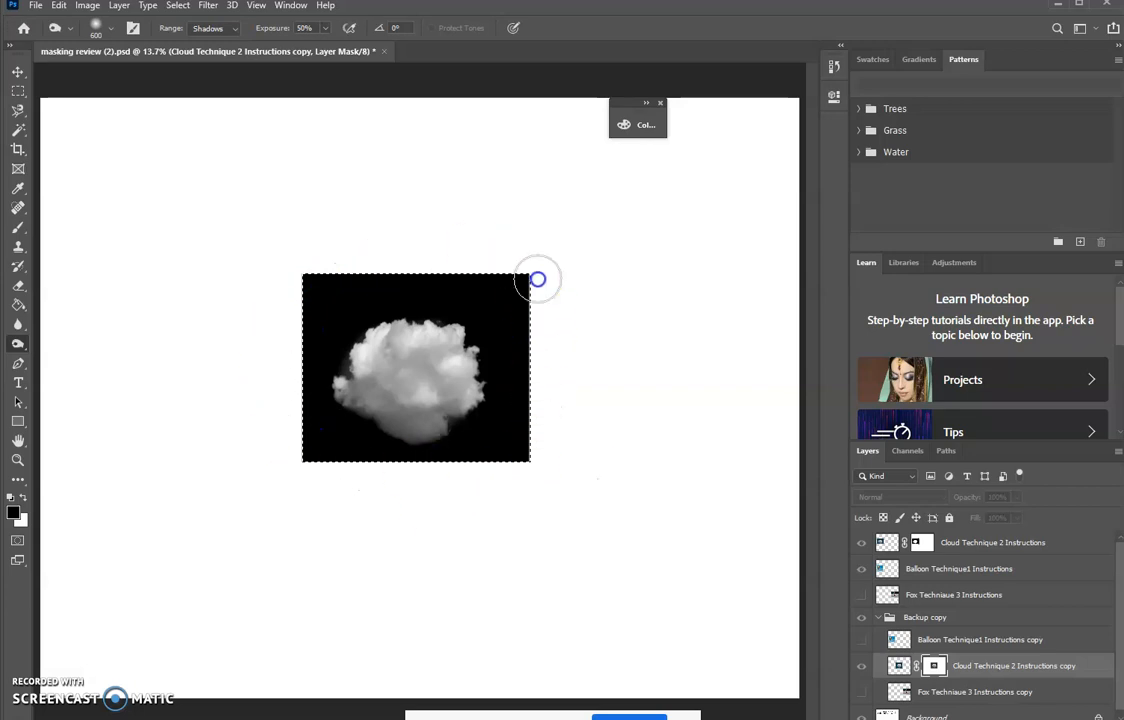
- Return to the composite view with the cloud copy's image targeted, and clear the selection
left_click(18, 73)
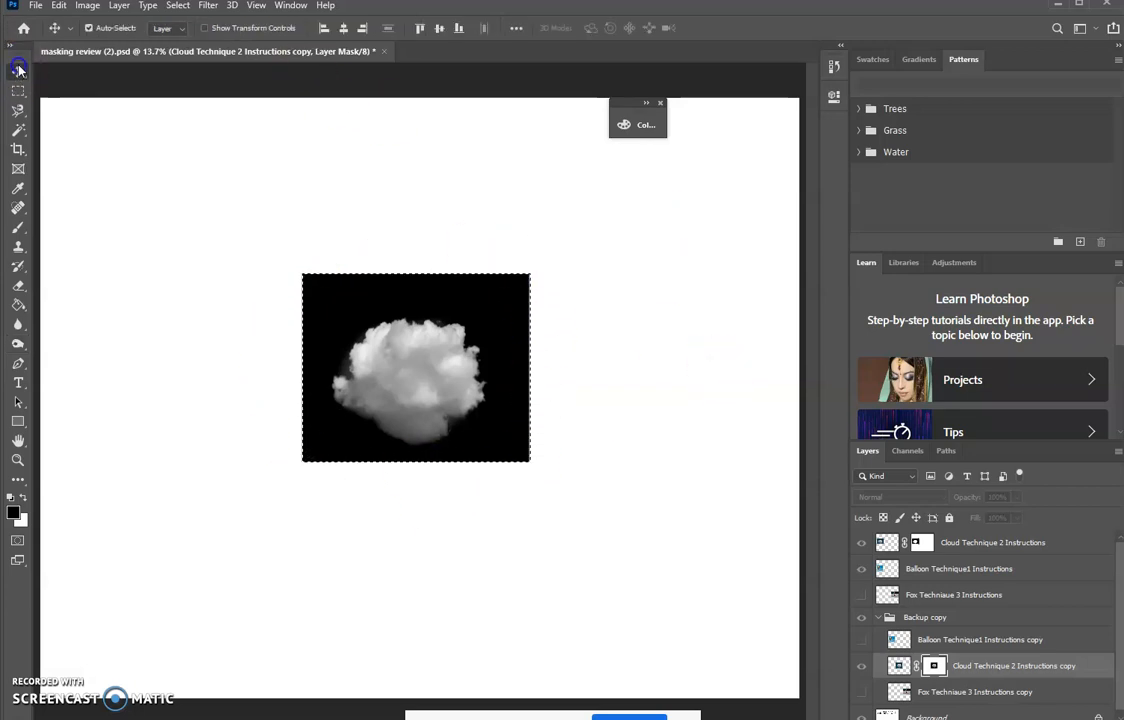
left_click(898, 665)
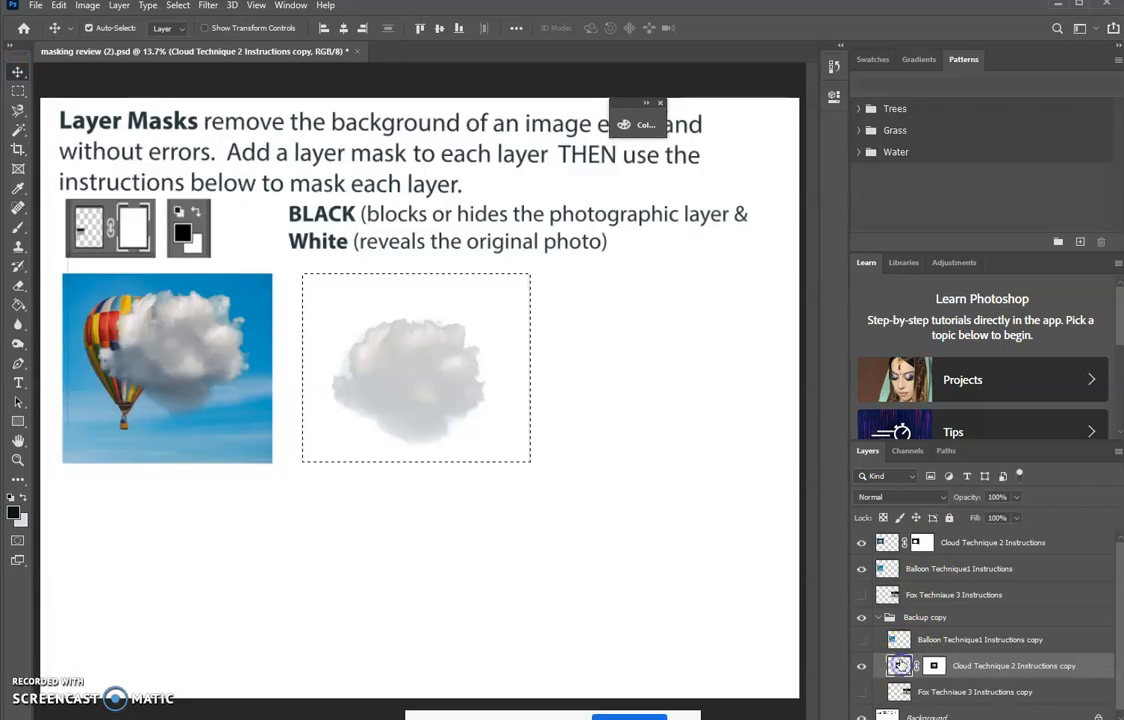
key("ctrl+d")
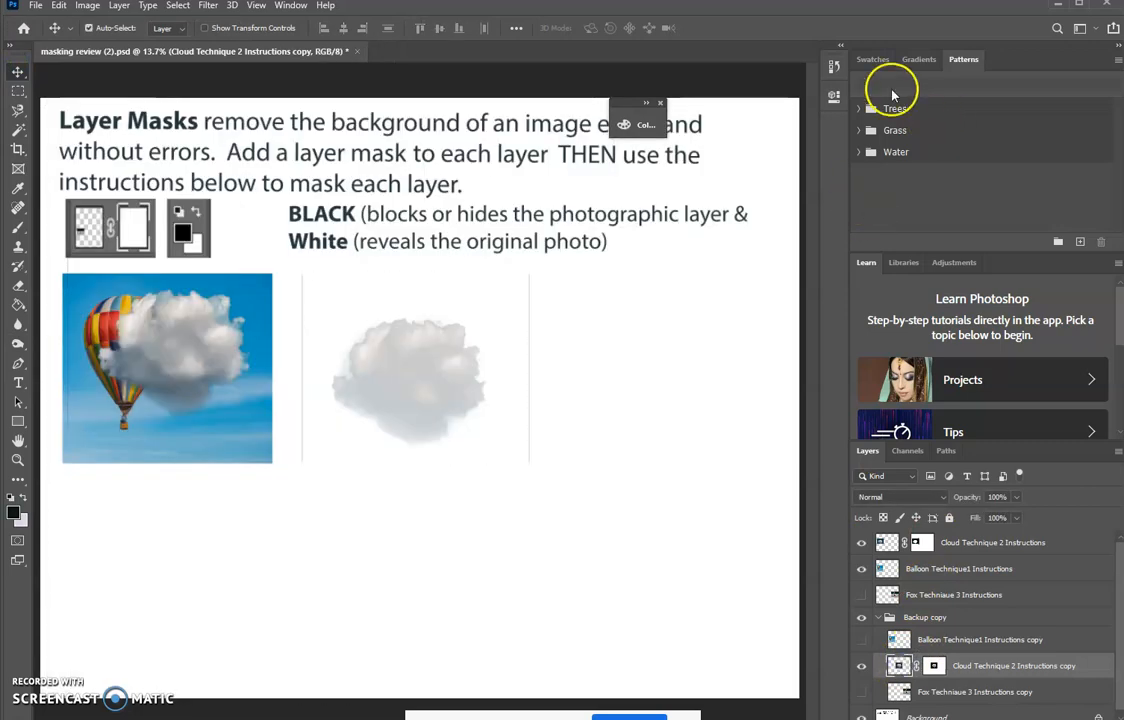
- Bring the cloud copy layer to the top of the stacking order and place the cloud over the balloon photo's lower right corner
key("ctrl+t")
left_click_drag(373, 331, 176, 407)
left_click_drag(1089, 666, 1076, 534)
left_click_drag(261, 519, 249, 452)
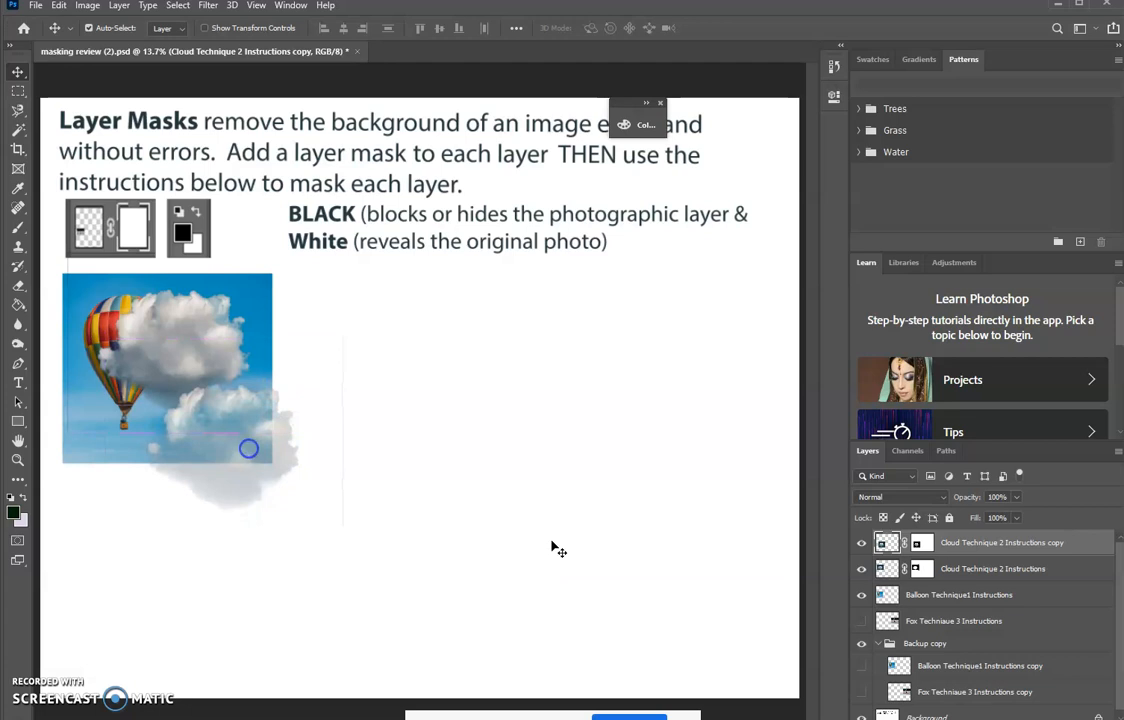
- Target the second cloud's layer mask for the Dodge tool with a size 300 brush, range Highlights and 50% exposure
left_click(921, 543)
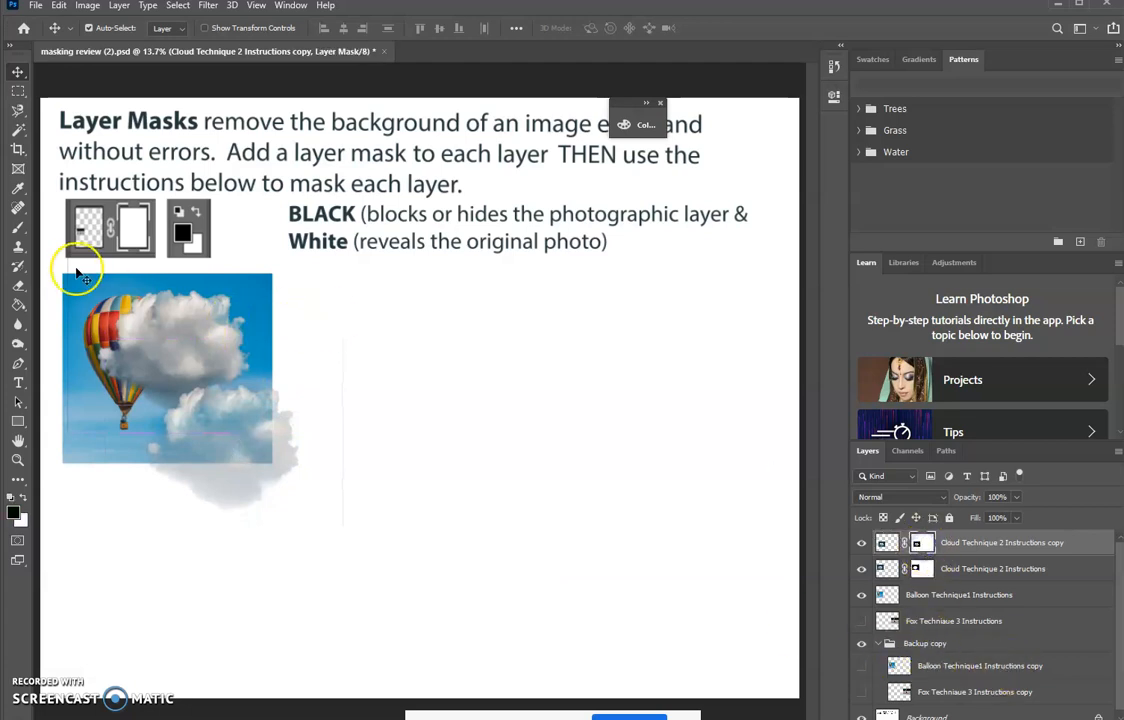
left_click(18, 343)
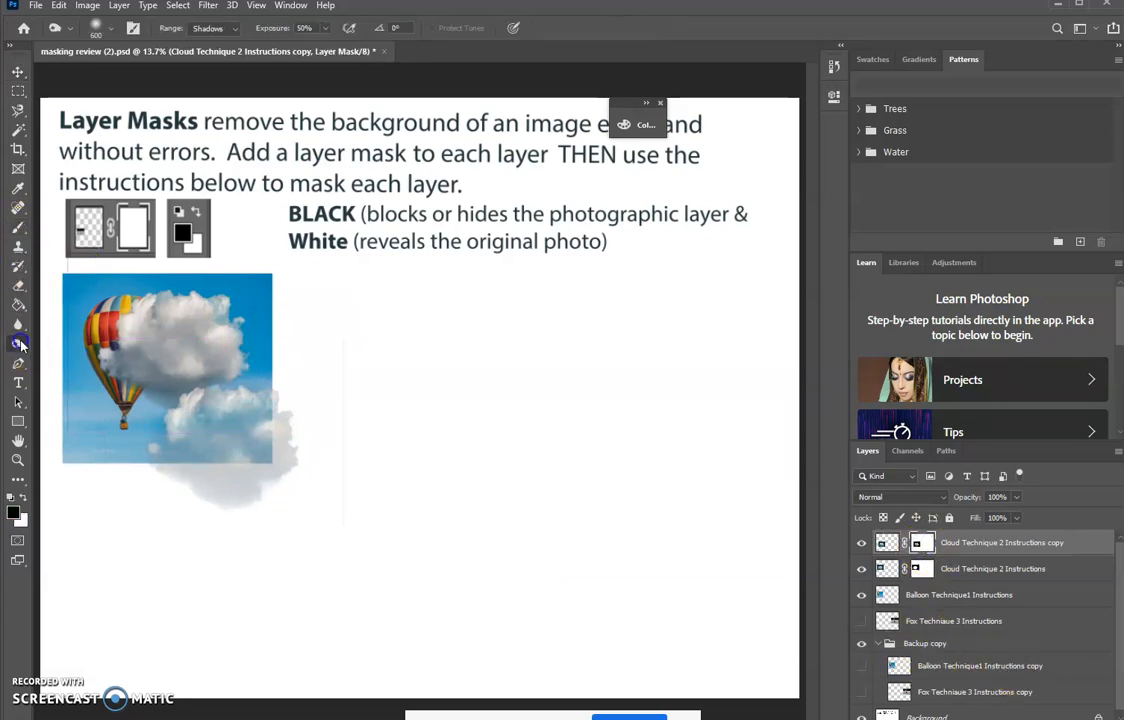
left_click(52, 356)
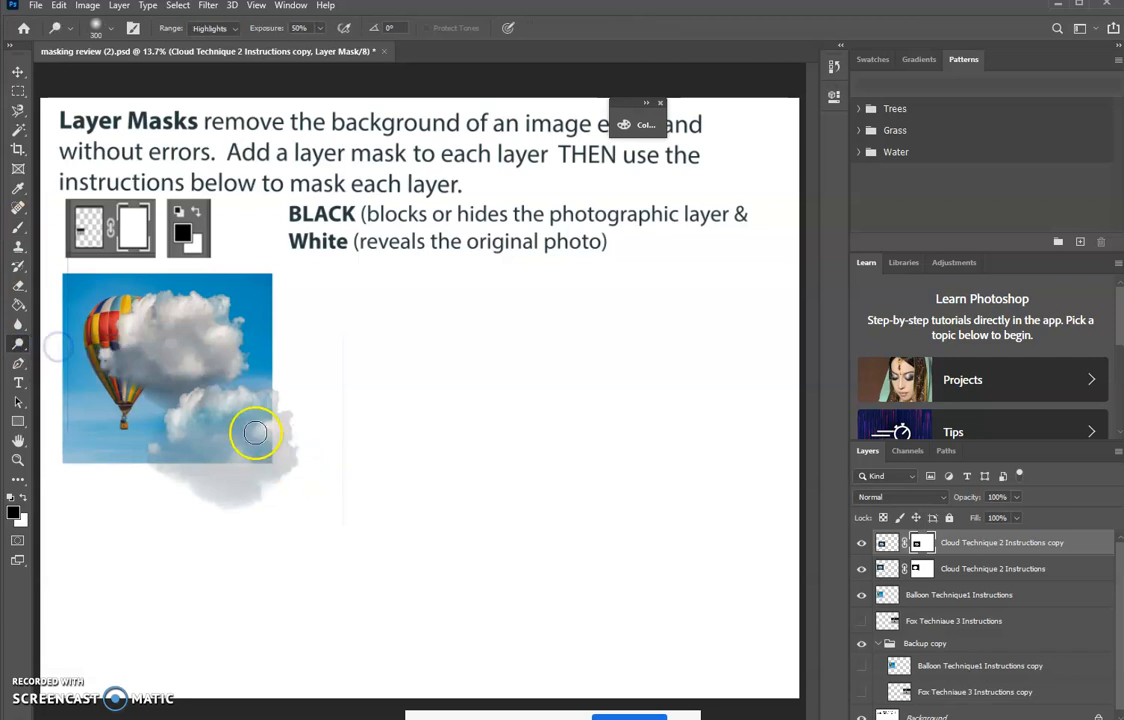